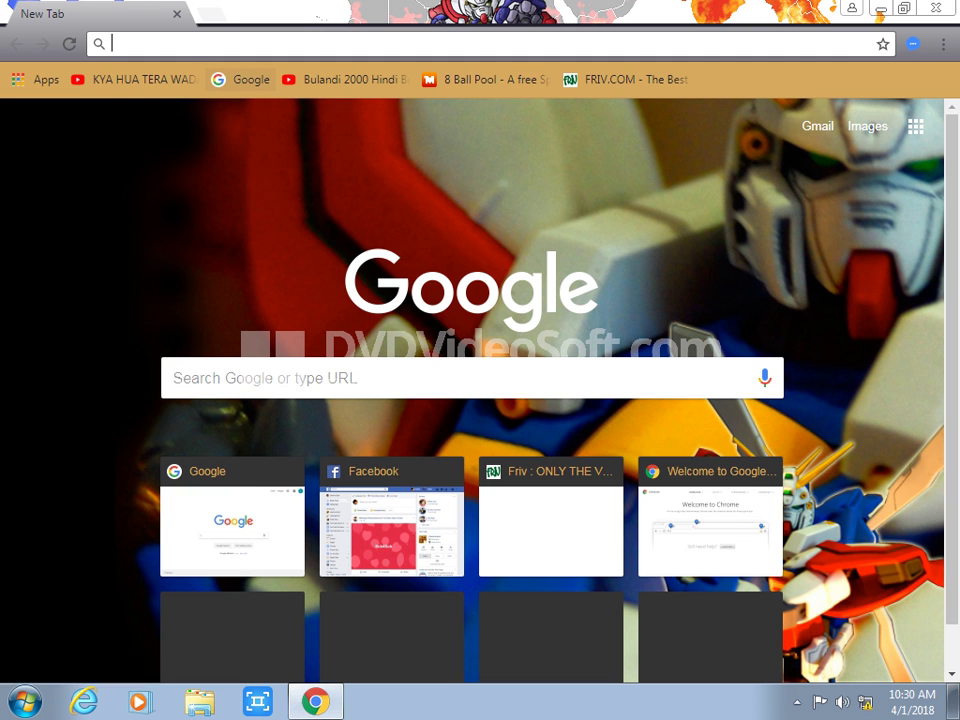
Step: Search Google for "canva" and open the Canva website
click(240, 79)
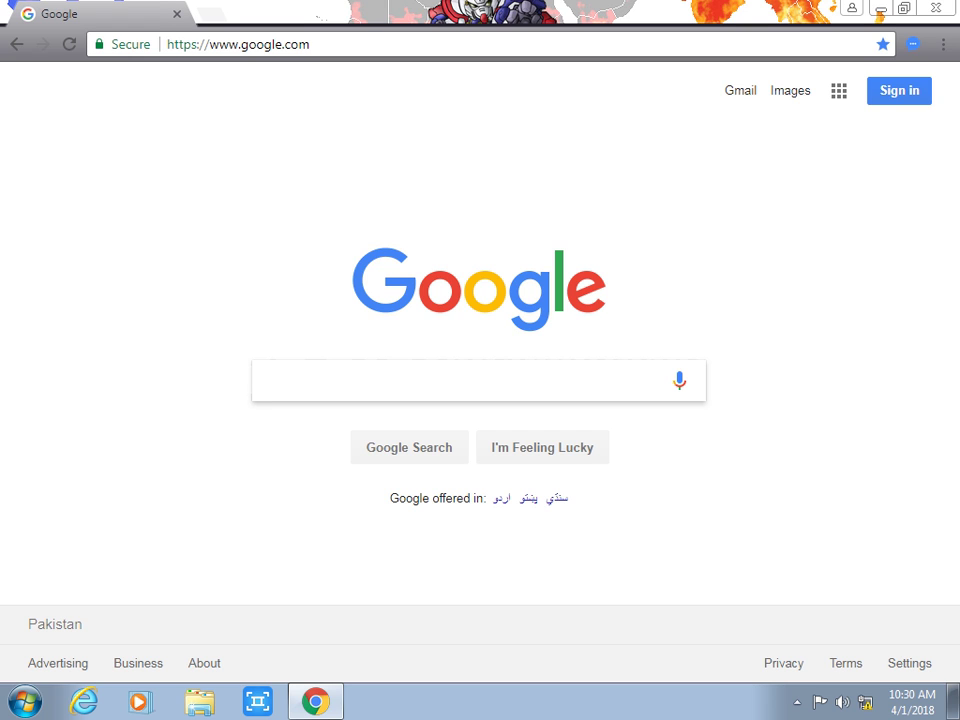
text(ca)
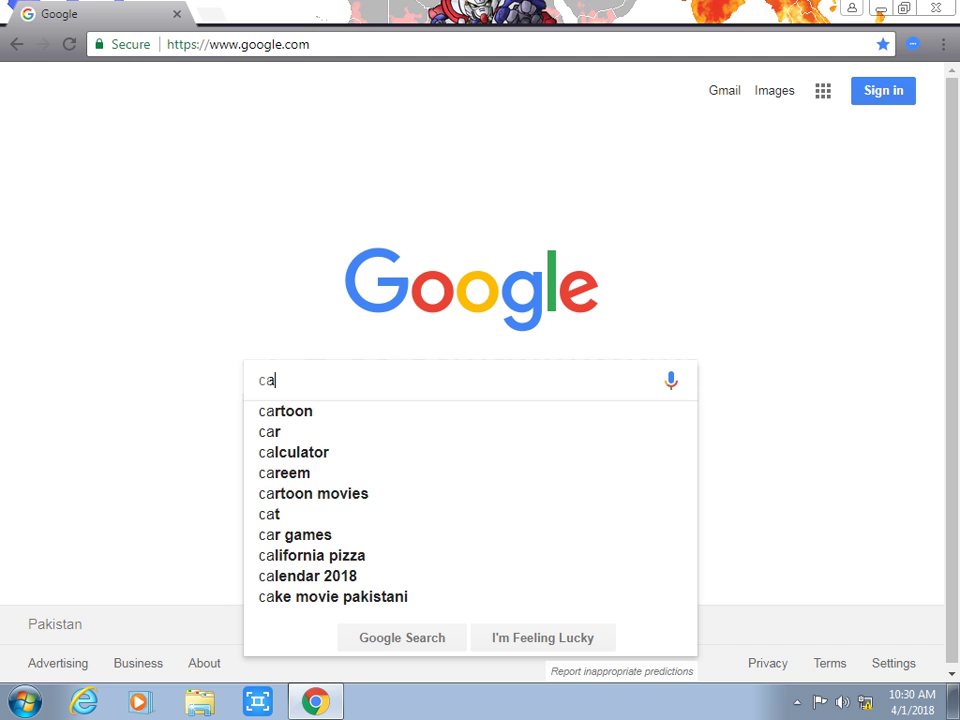
text(nva)
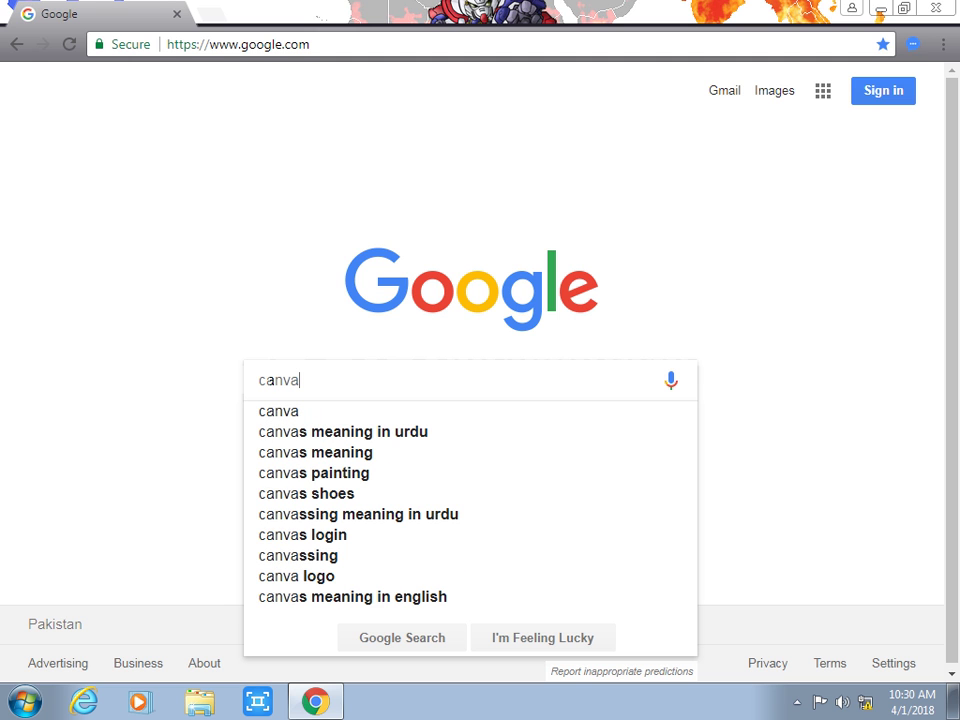
key(Return)
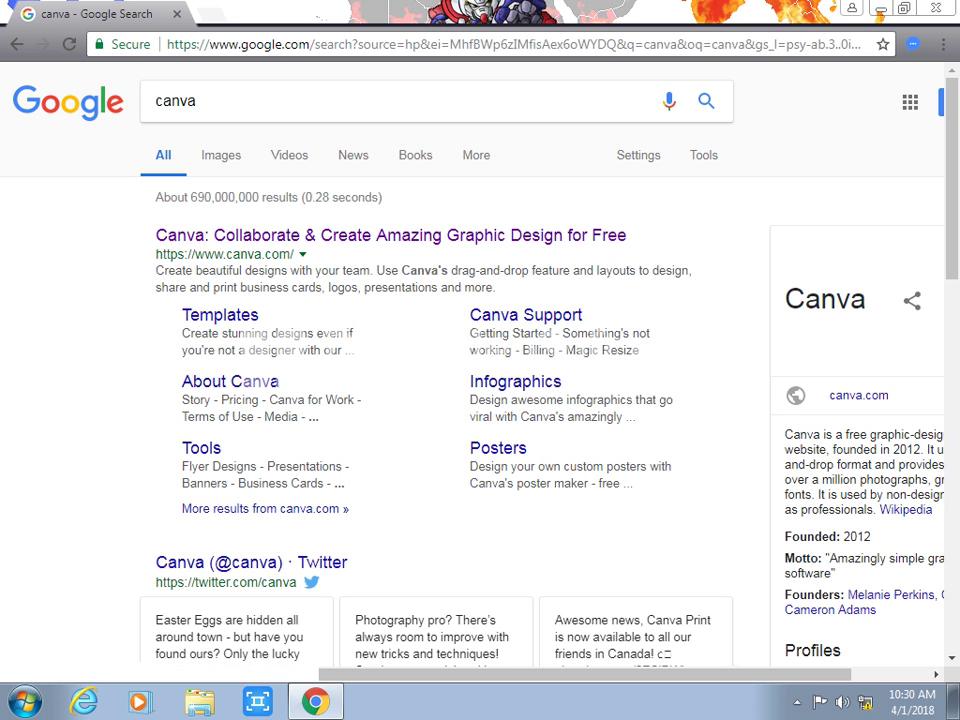
click(390, 235)
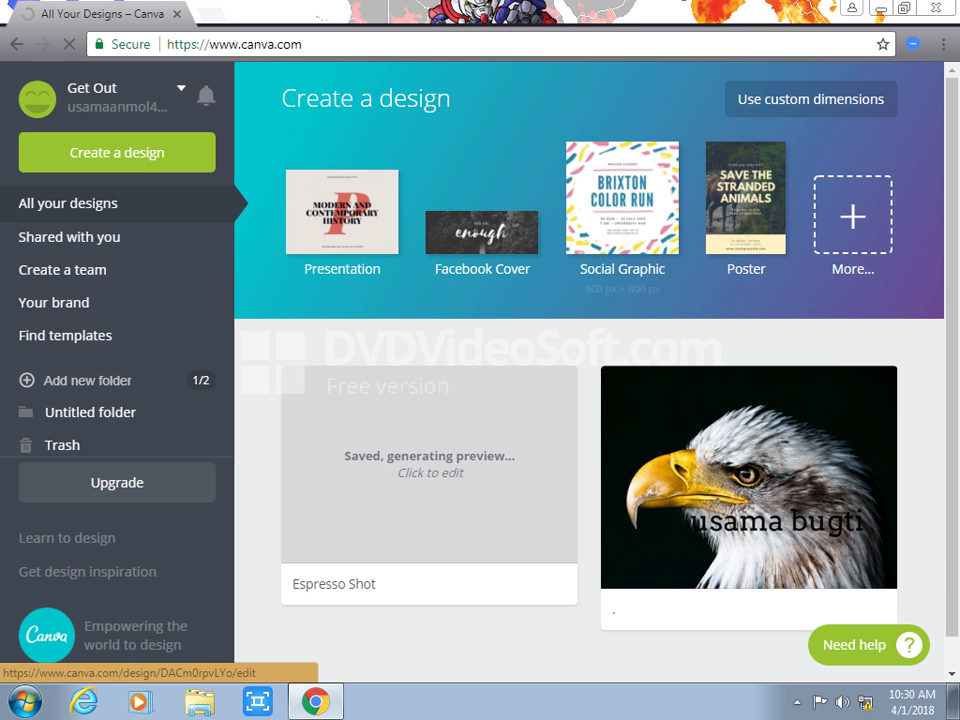
Step: Create a new blank design with custom dimensions of 600 × 600 px
mouse_move(877, 386)
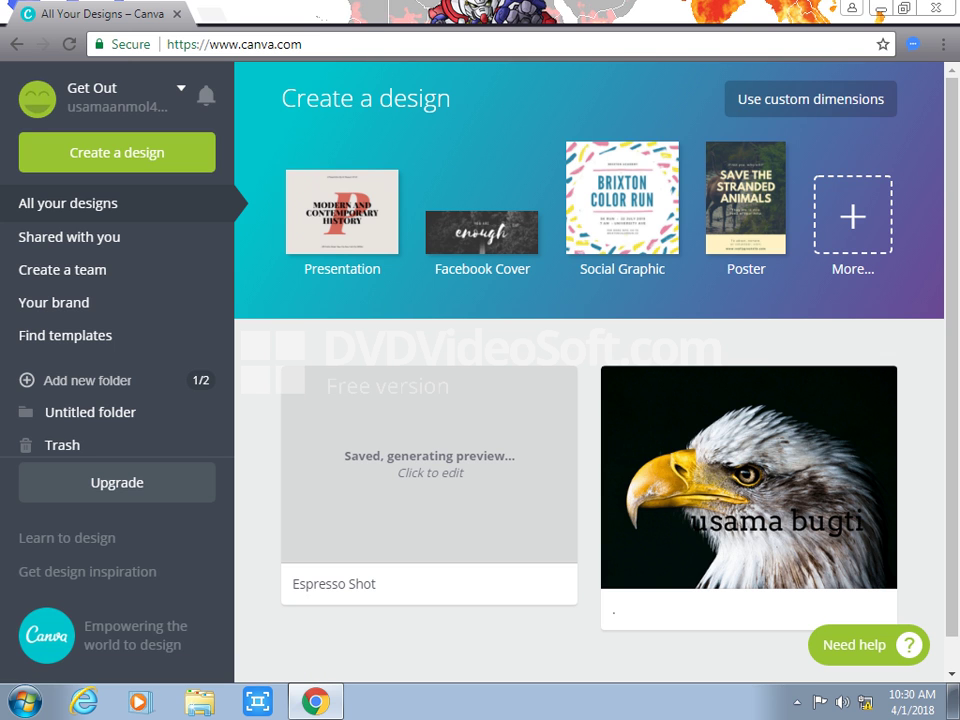
click(811, 99)
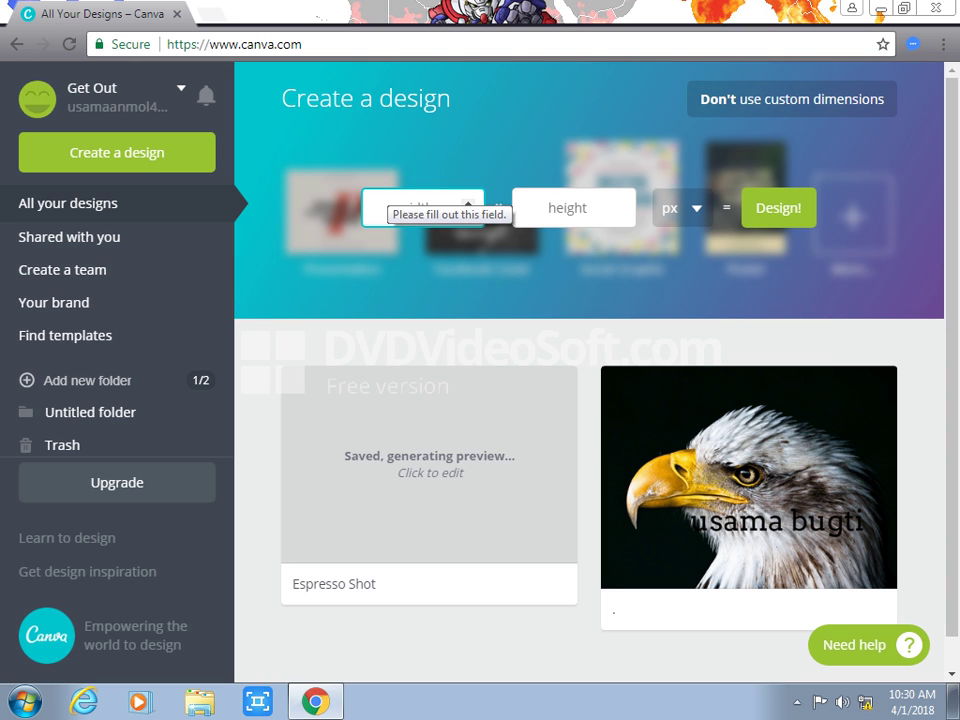
text(600)
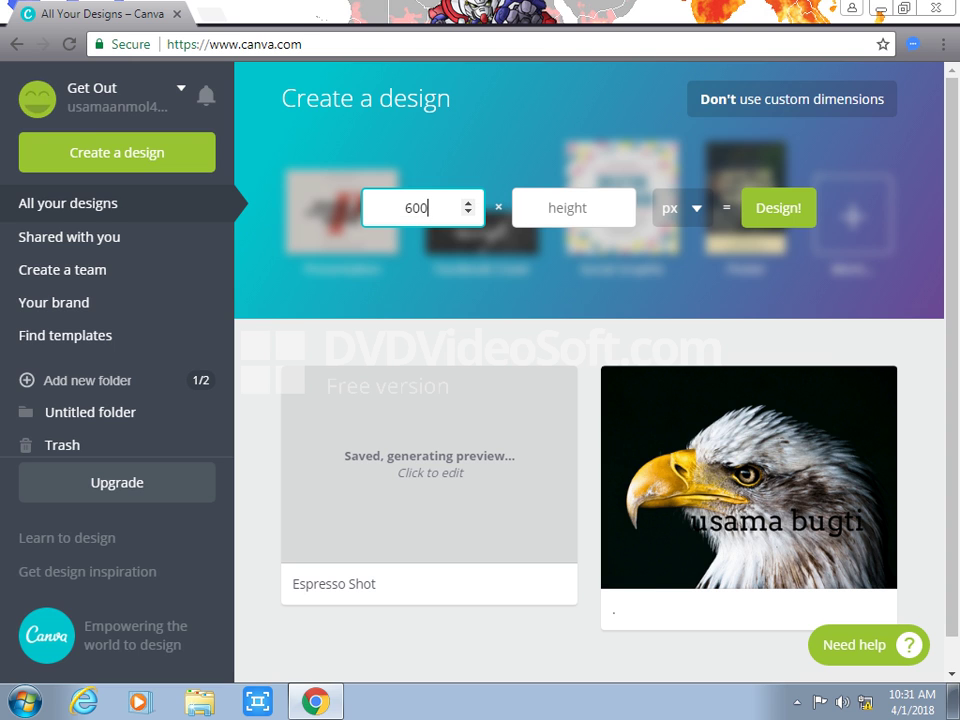
click(567, 208)
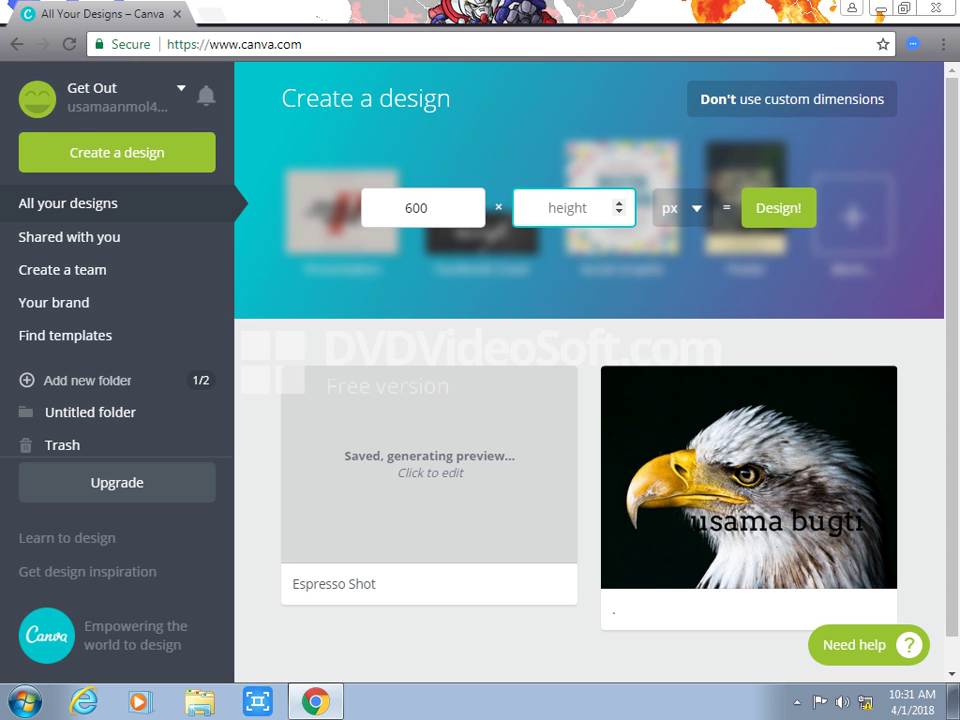
text(600)
click(778, 208)
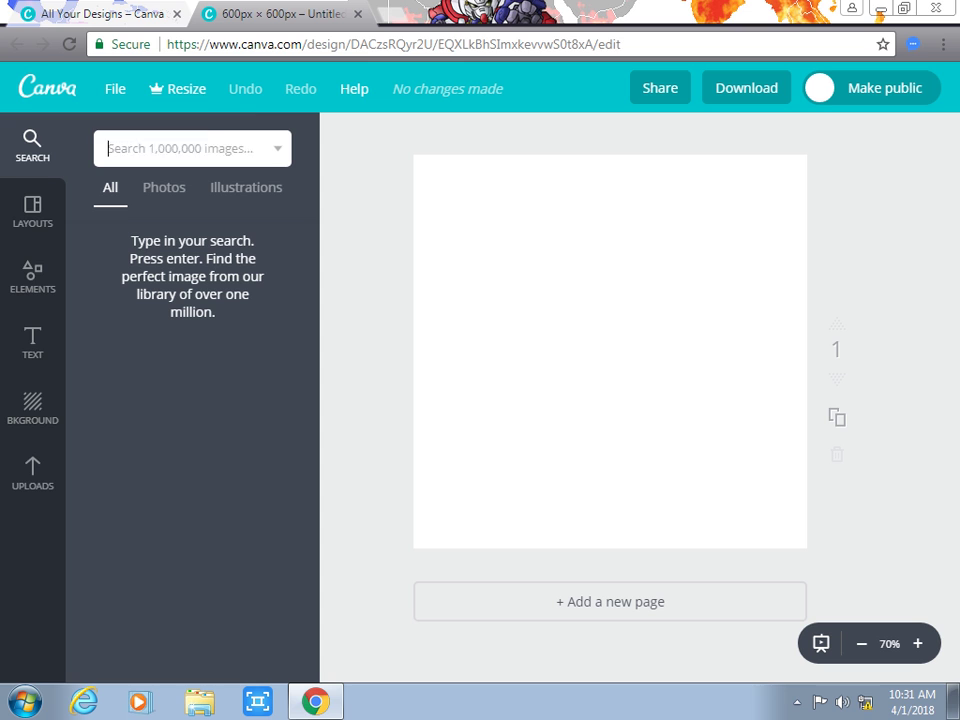
Step: Search the image library for "facebook" and place the free blue rounded-square Facebook icon on the page
text(facebook)
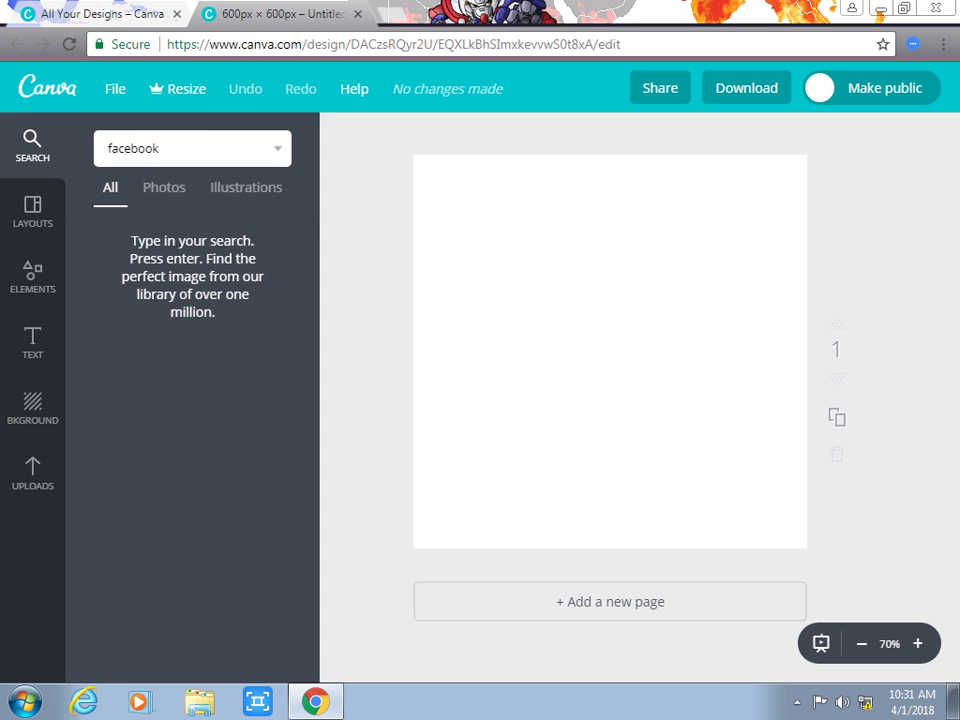
key(Return)
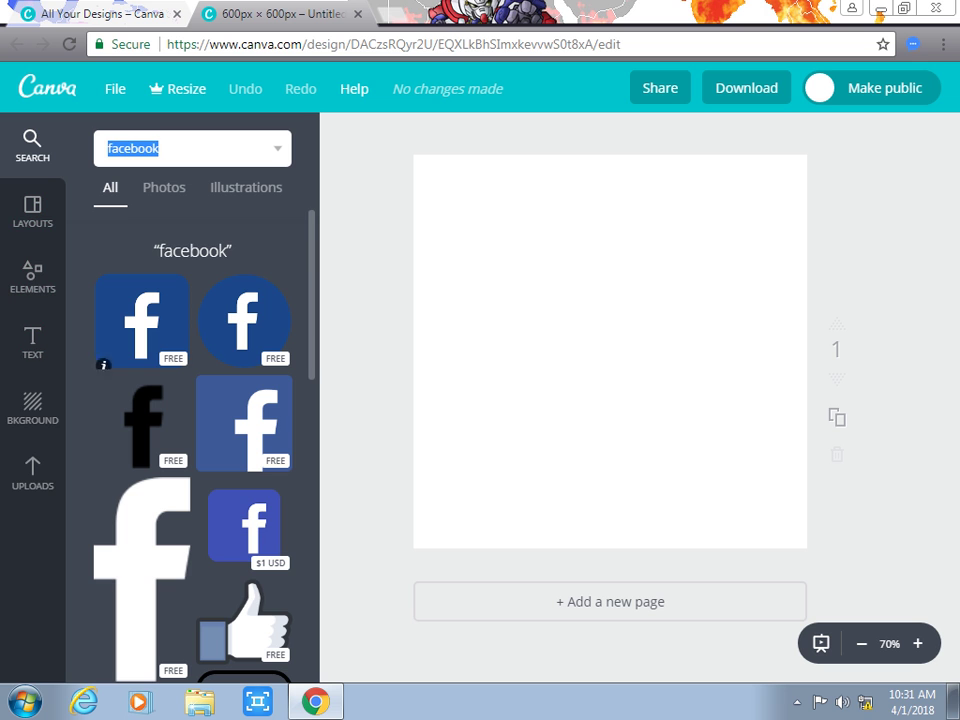
drag(142, 320, 620, 380)
drag(800, 381, 610, 340)
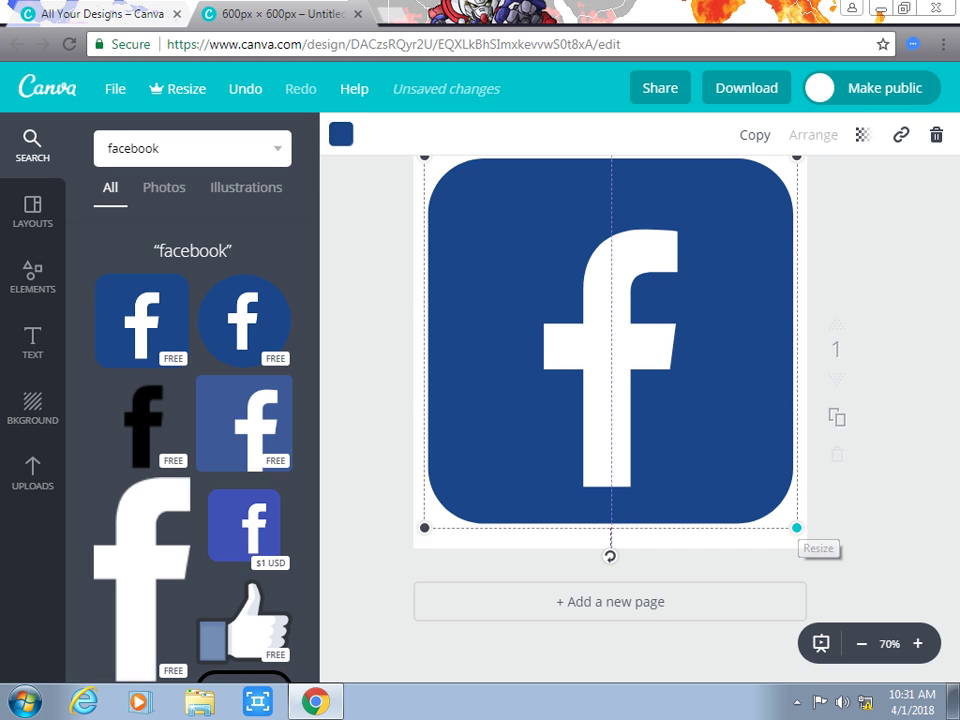
Step: Shrink the Facebook icon proportionally toward the page's upper-left corner, to a bit over a quarter of the page width
click(799, 530)
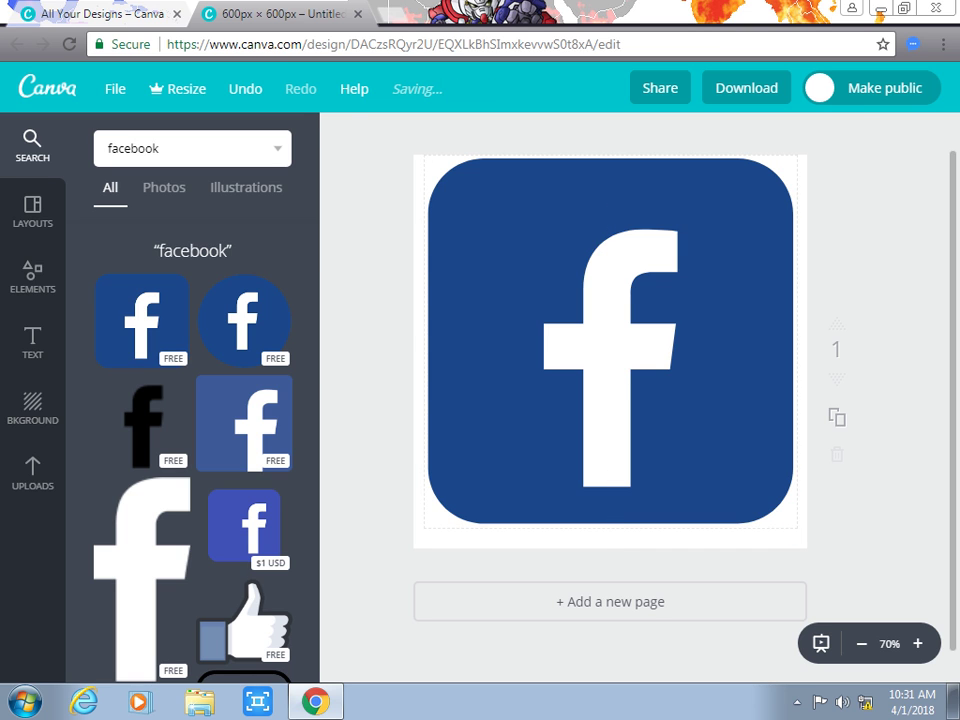
click(610, 341)
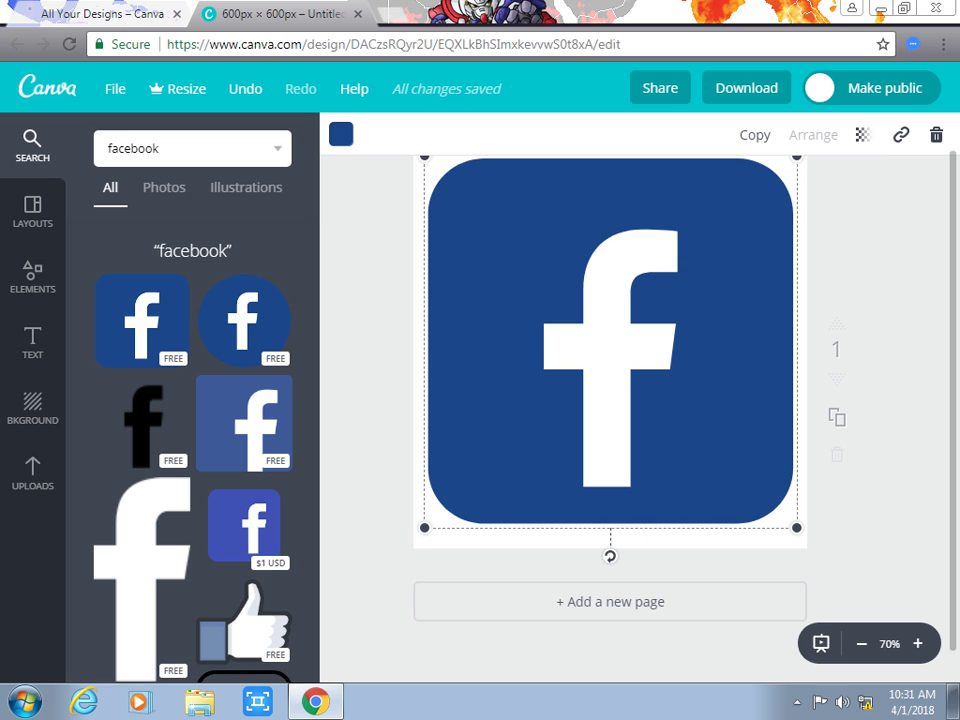
drag(797, 527, 535, 266)
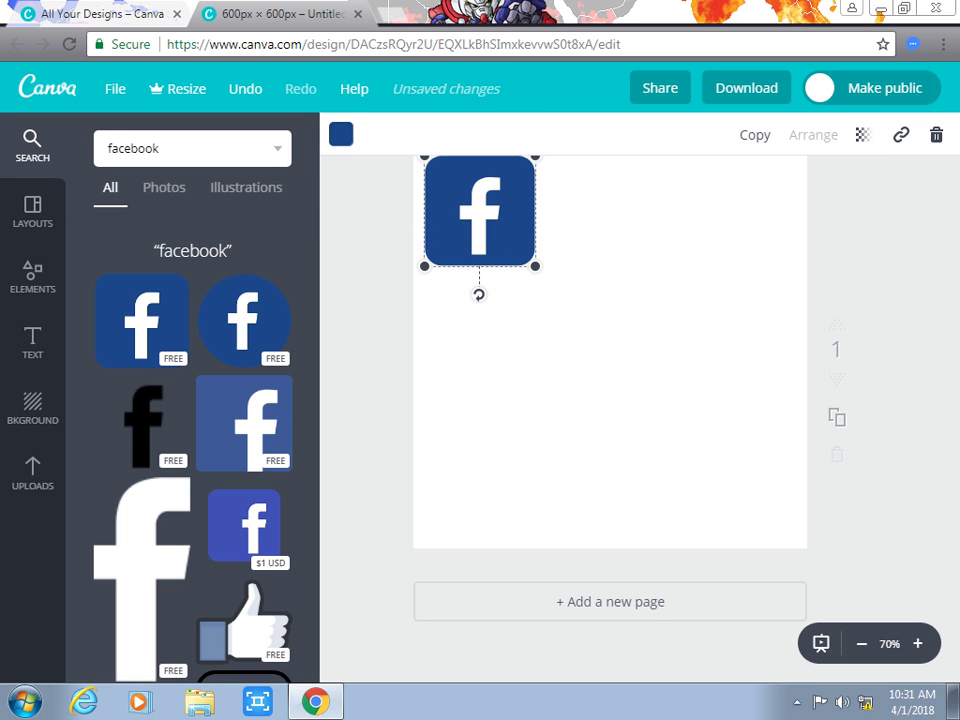
Step: Search the image library for "tiger" and delete the Facebook icon from the page
click(170, 148)
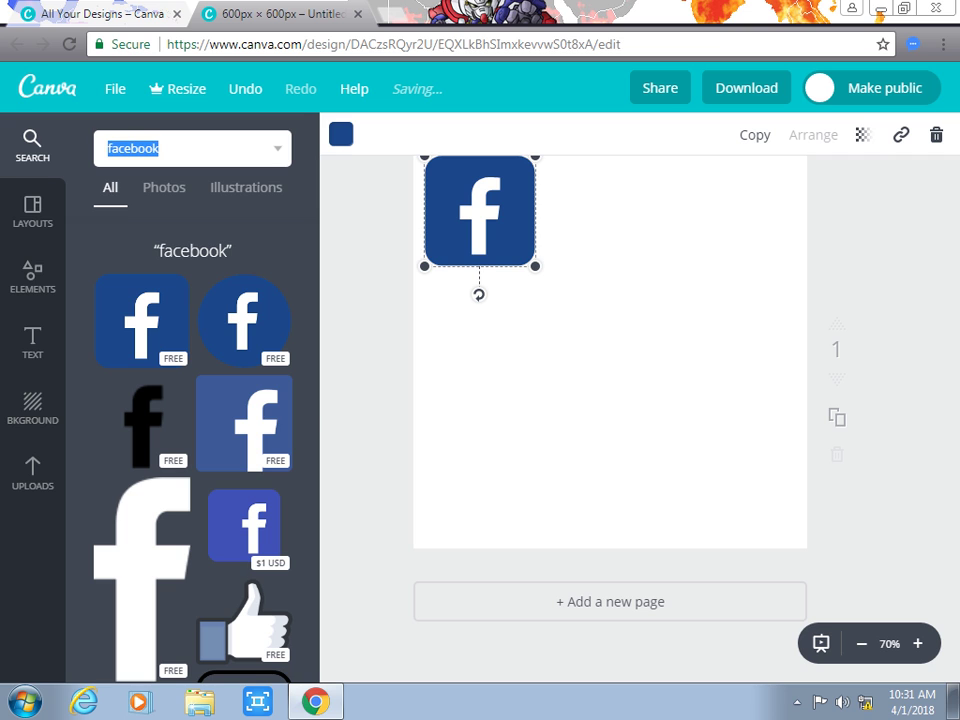
text(tiger)
key(Return)
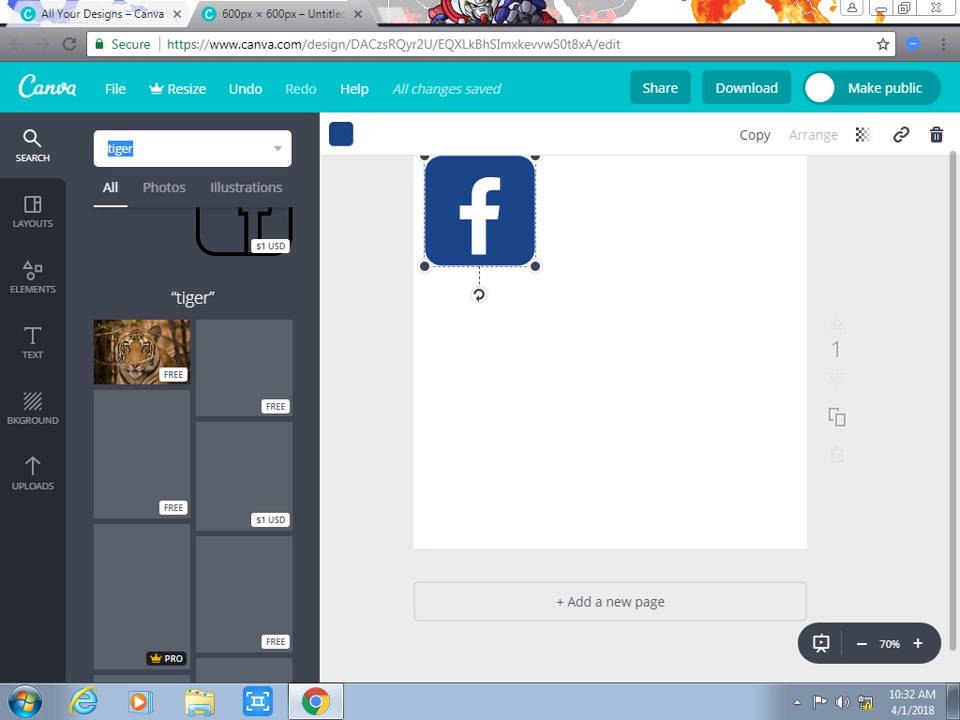
key(Delete)
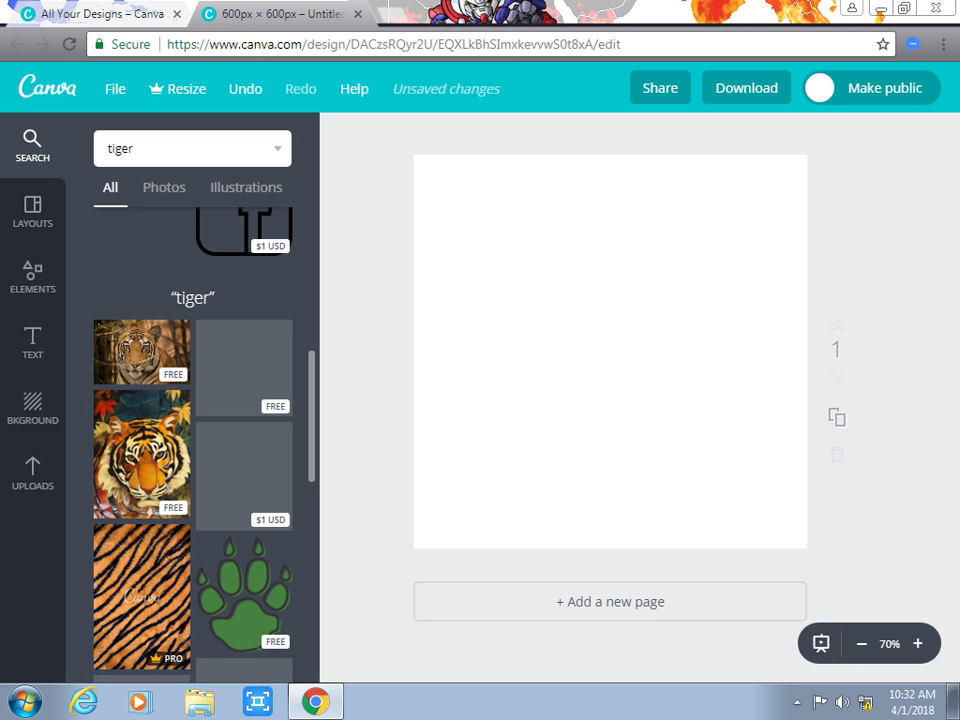
scroll(193, 440, down, 5)
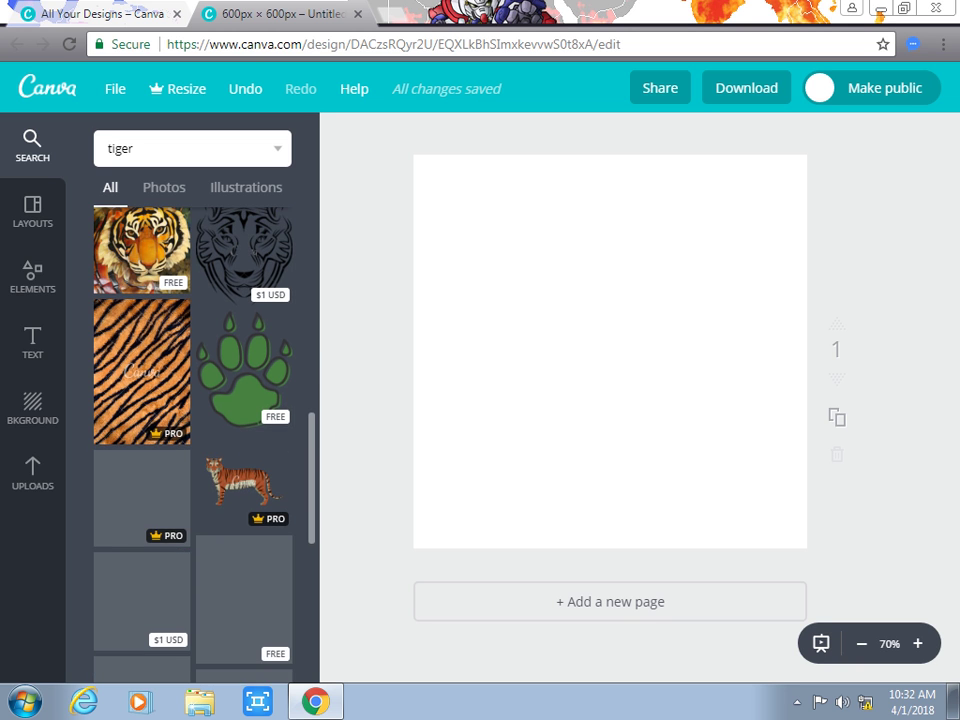
scroll(193, 440, up, 3)
scroll(193, 440, down, 3)
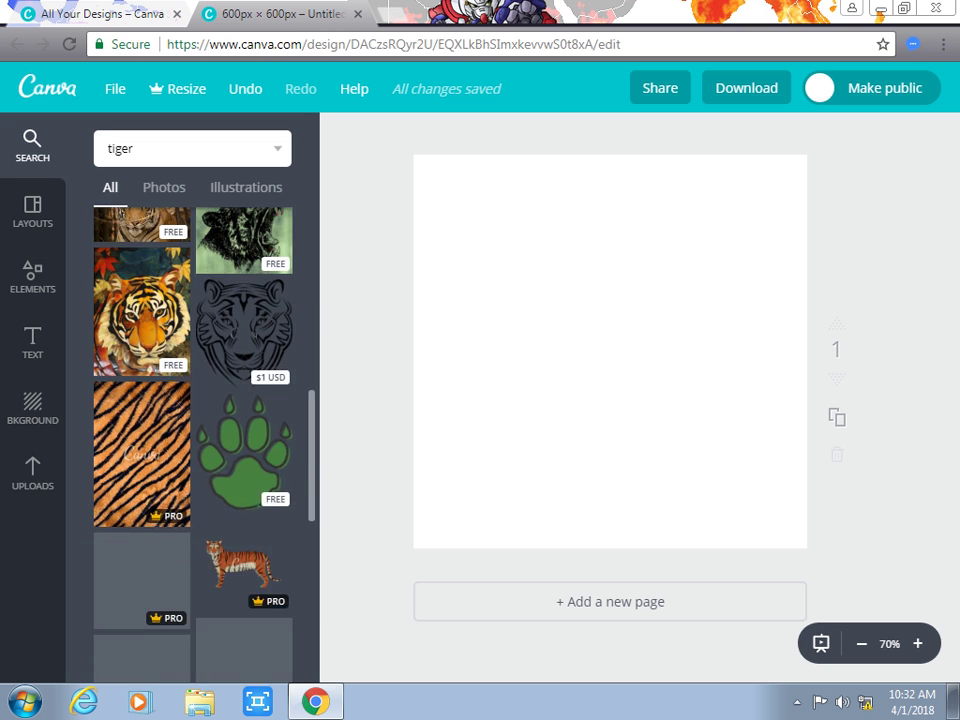
scroll(193, 440, up, 5)
scroll(193, 440, up, 4)
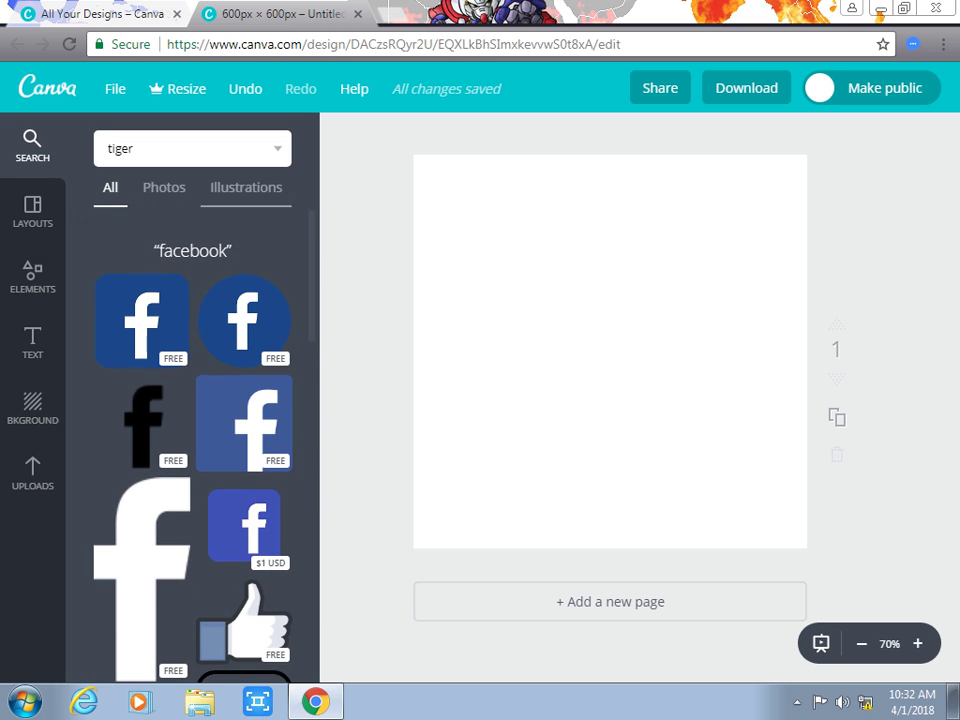
double_click(133, 148)
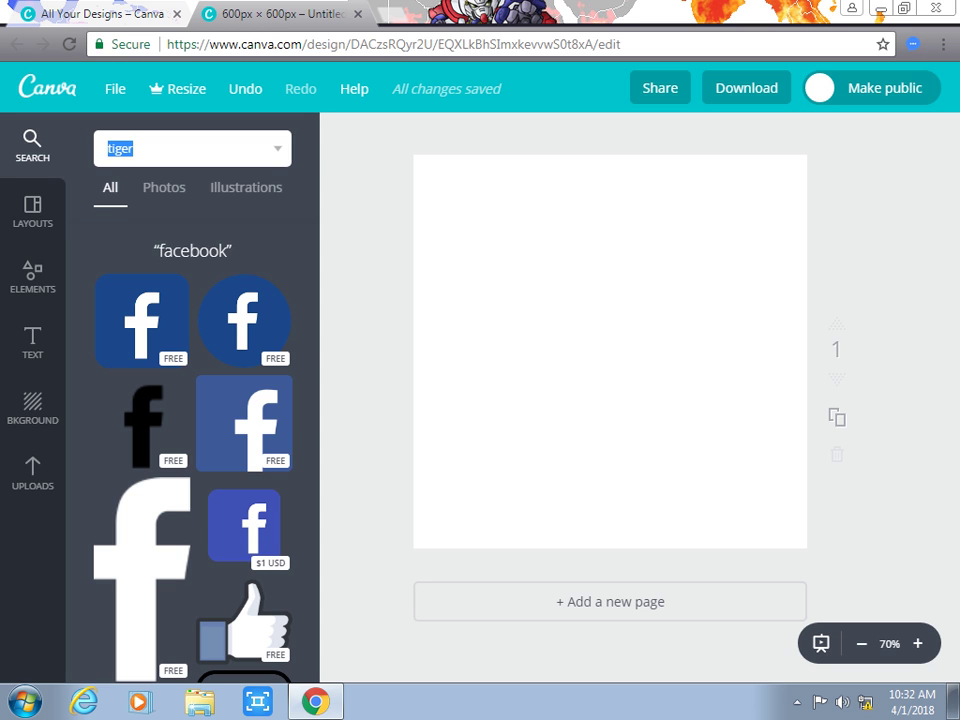
text(tiwwter)
key(BackSpace)
key(BackSpace)
text(tter)
key(Return)
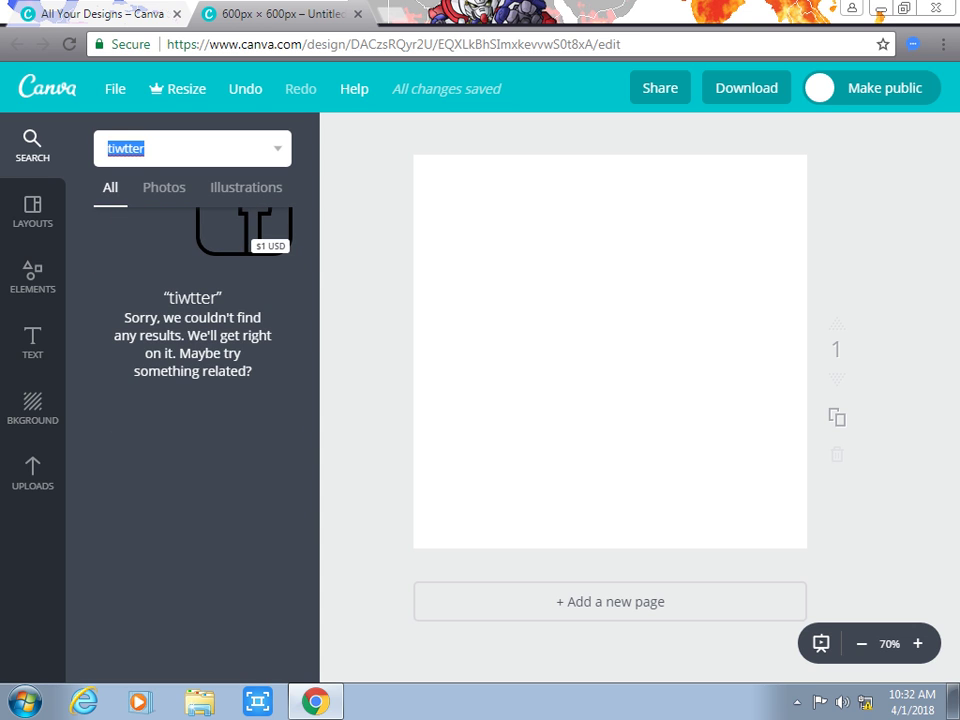
key(BackSpace)
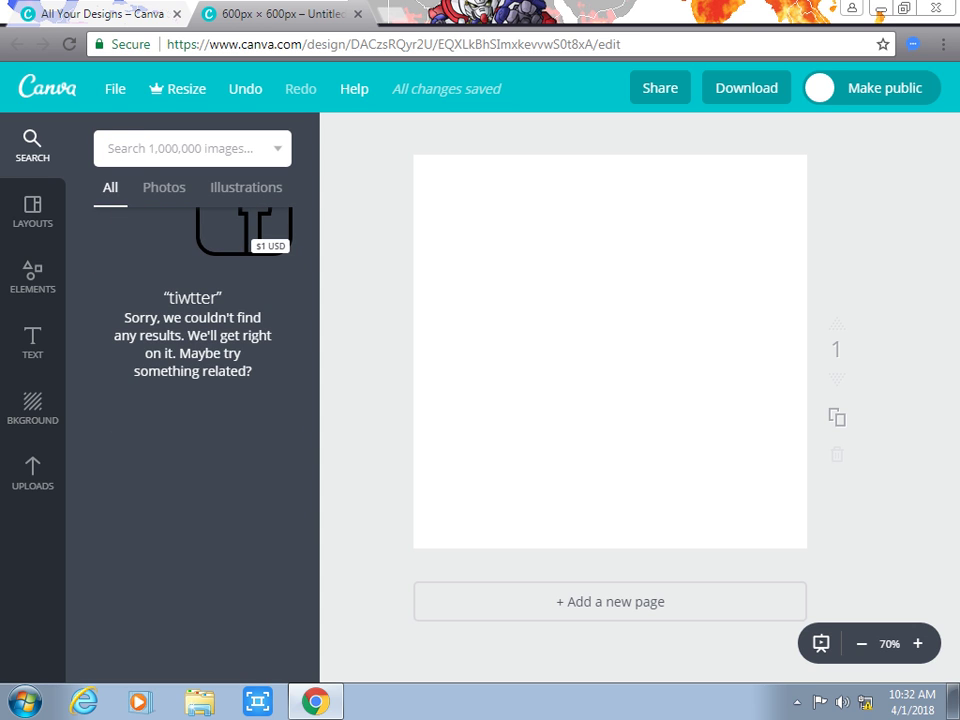
Step: Search the image library for "twitter" and look through the matching icons
text(tw)
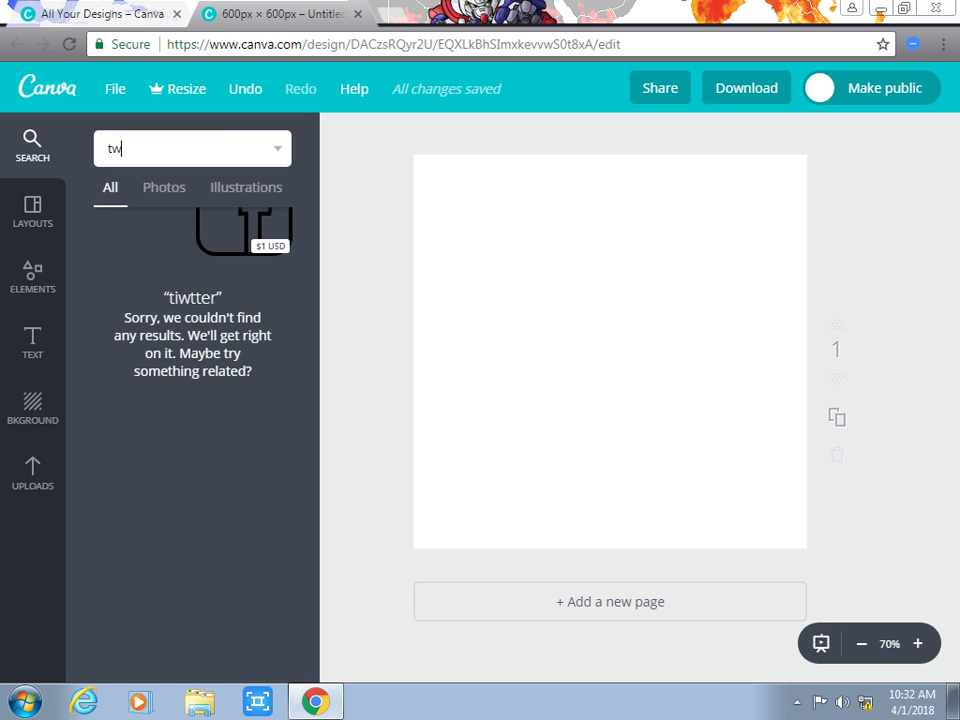
text(itter)
key(Return)
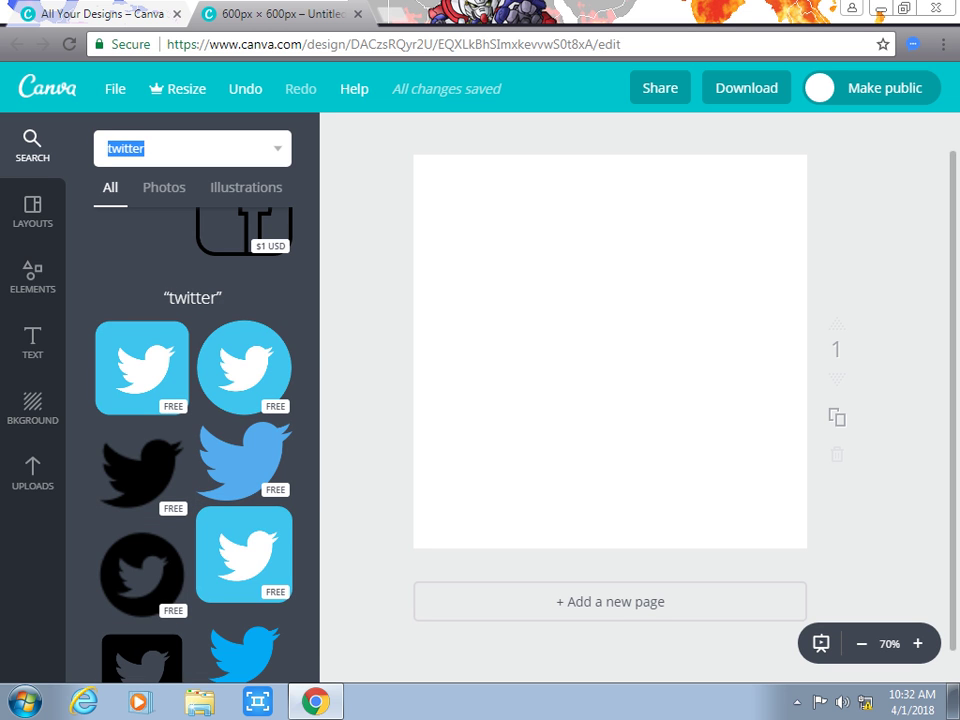
scroll(193, 440, down, 6)
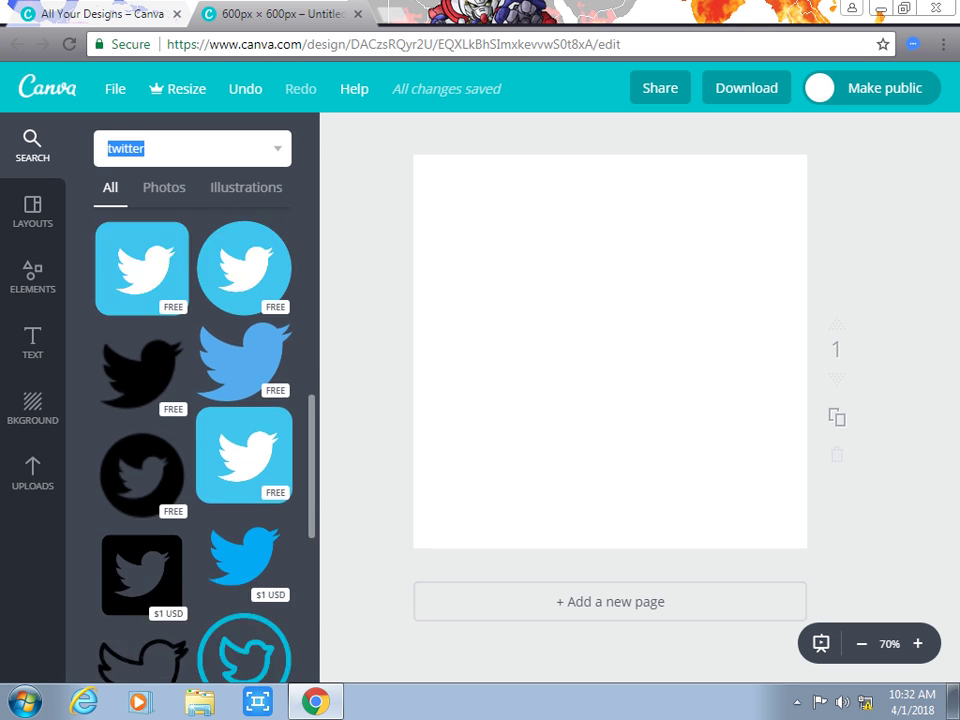
scroll(193, 440, up, 10)
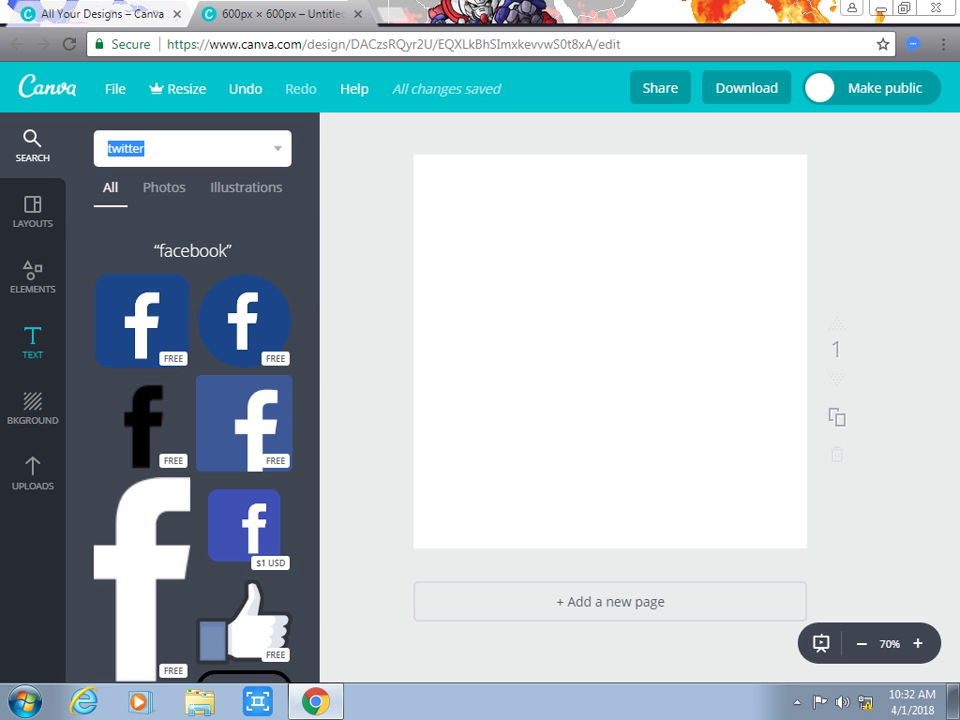
Step: Browse the heading options and ready-made text combinations available for the design
click(33, 342)
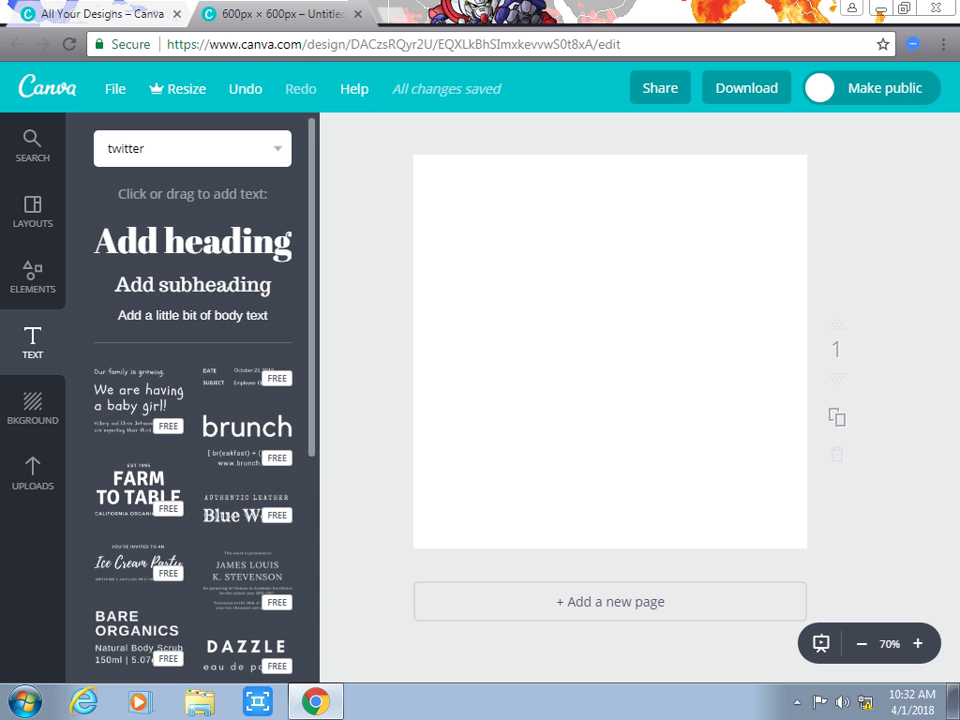
scroll(192, 420, down, 3)
scroll(192, 420, down, 3)
scroll(192, 420, up, 4)
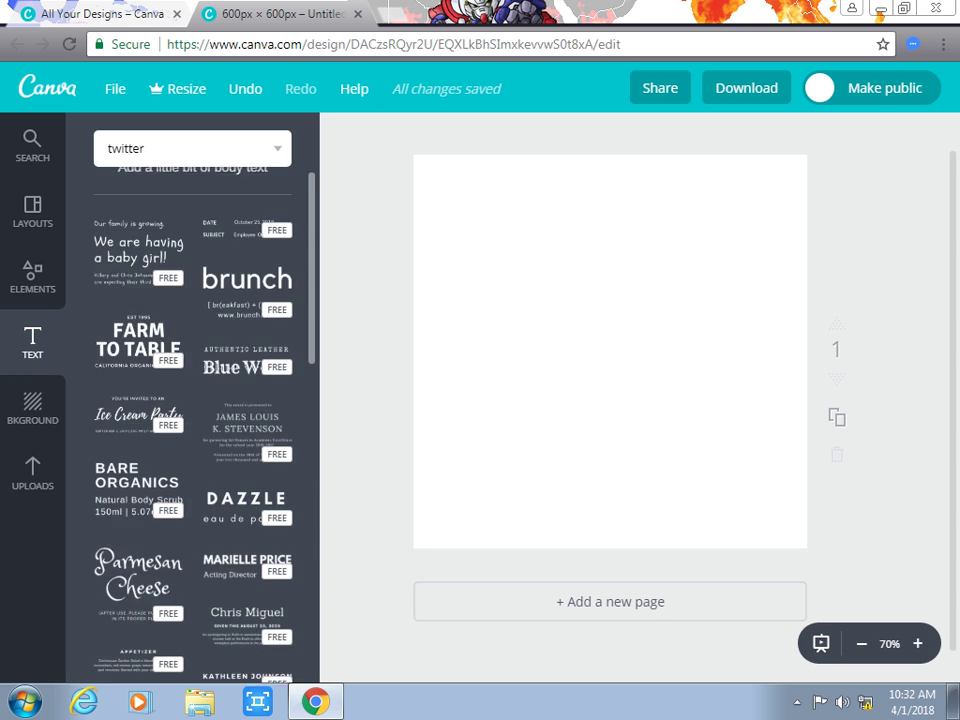
Step: Browse the free line designs in the Lines category of the design elements
click(33, 278)
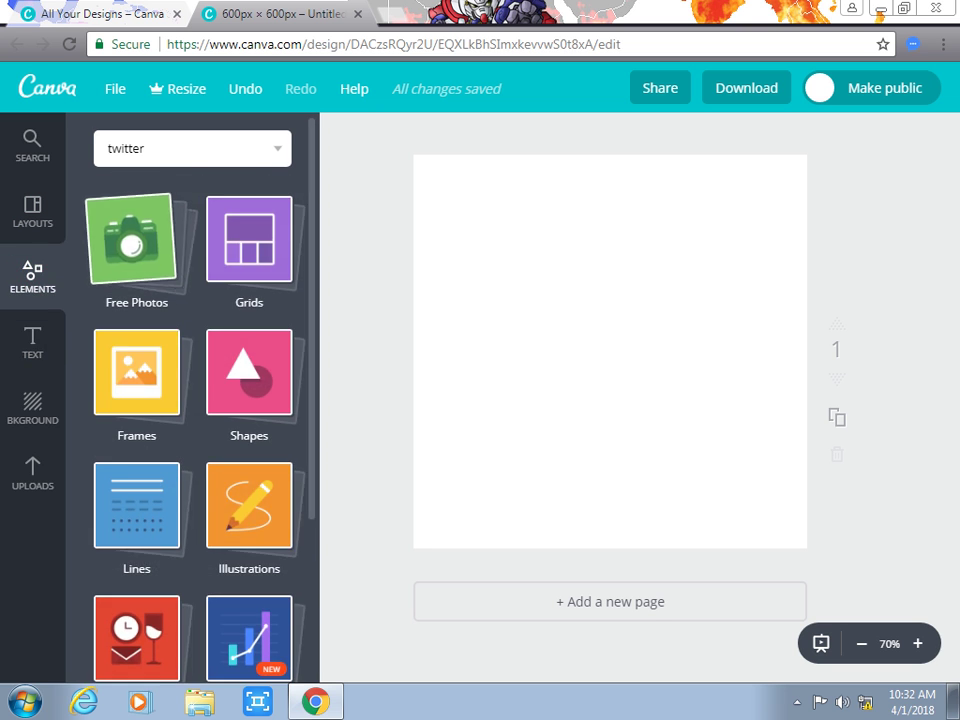
click(137, 506)
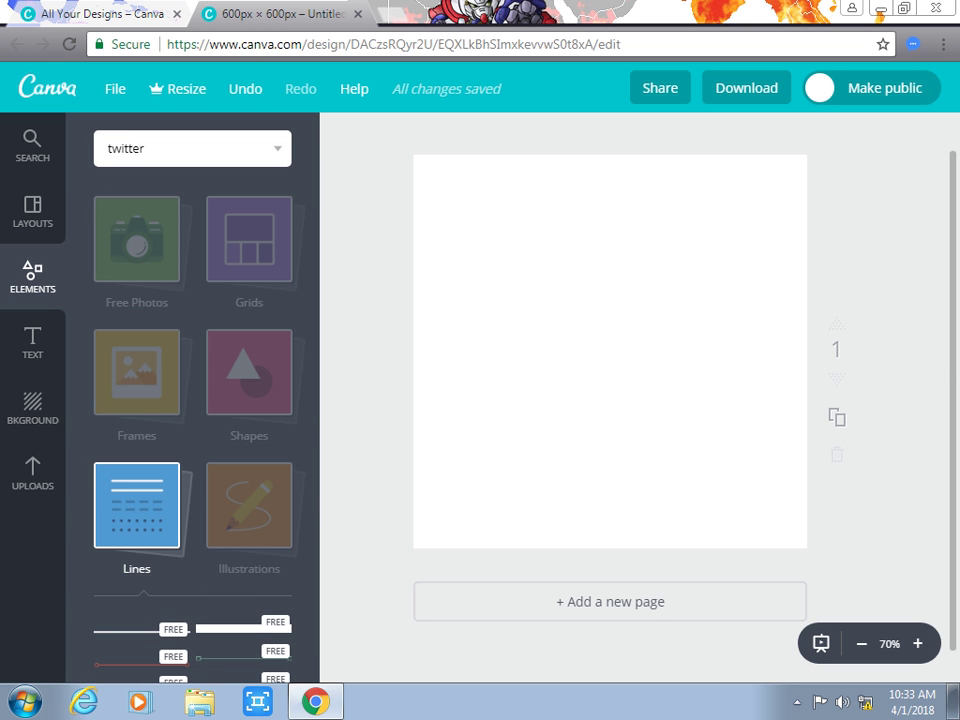
scroll(192, 400, down, 8)
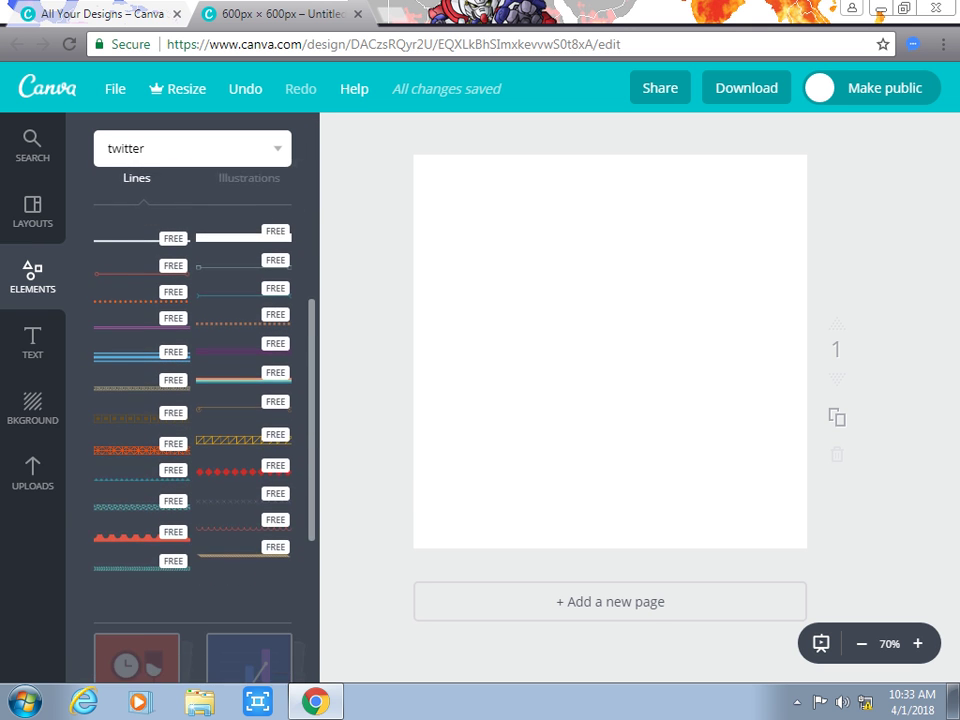
scroll(192, 400, down, 1)
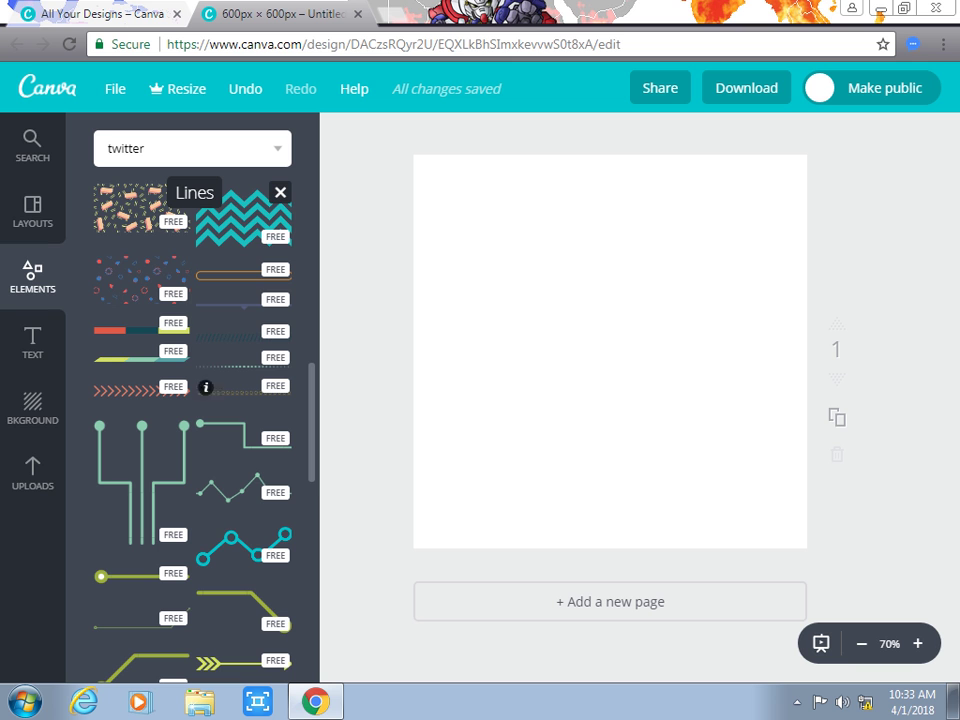
Step: Look further through the border, pattern and connector designs in the Lines category
scroll(192, 400, up, 10)
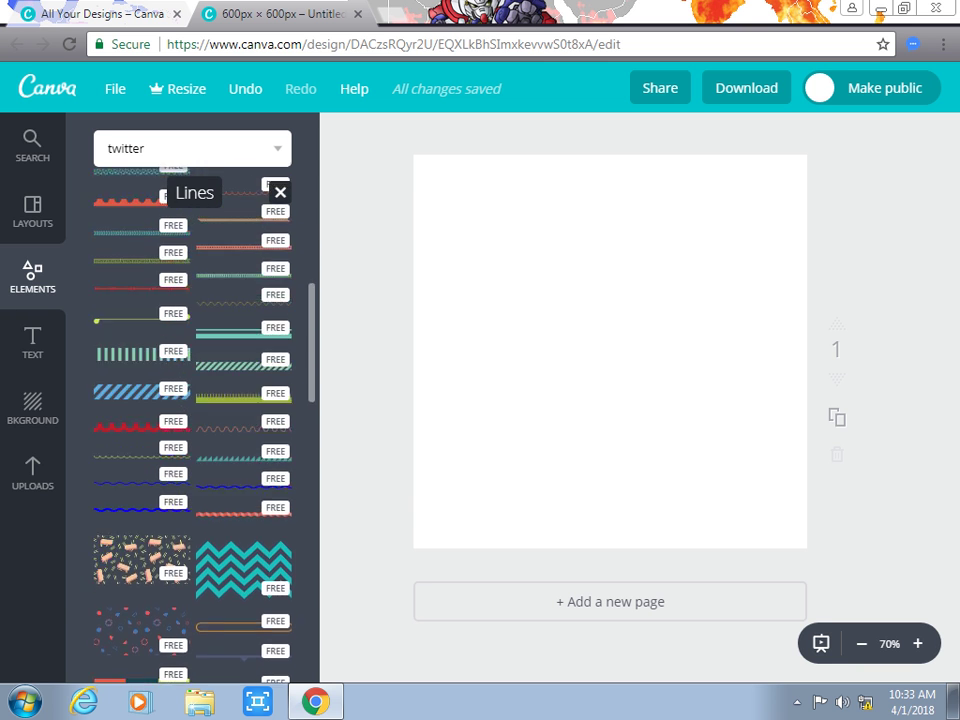
scroll(192, 400, down, 15)
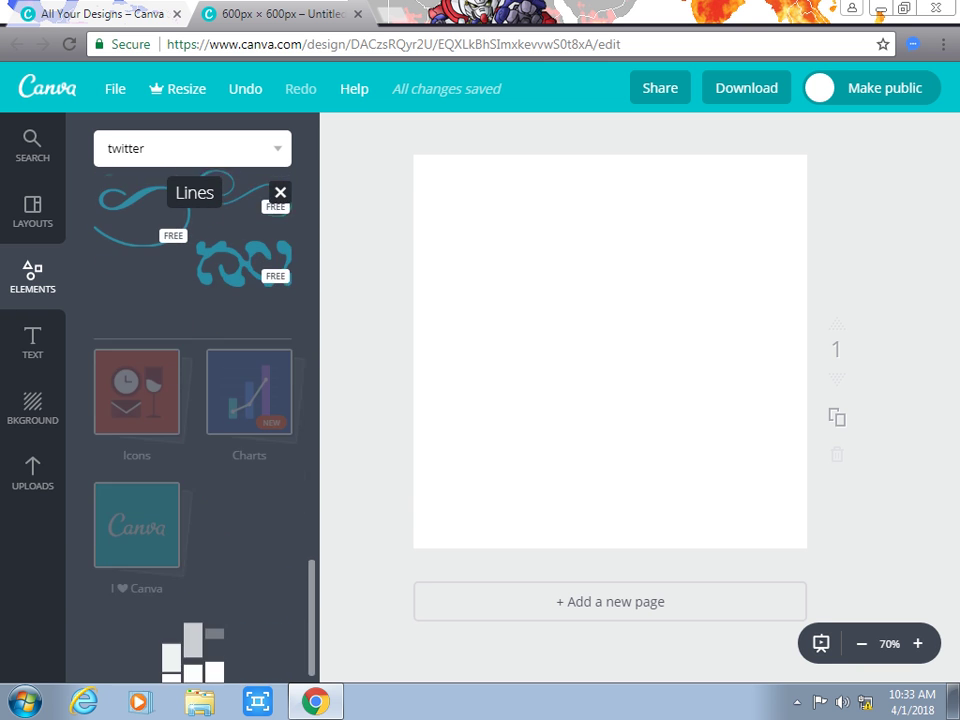
scroll(192, 400, up, 15)
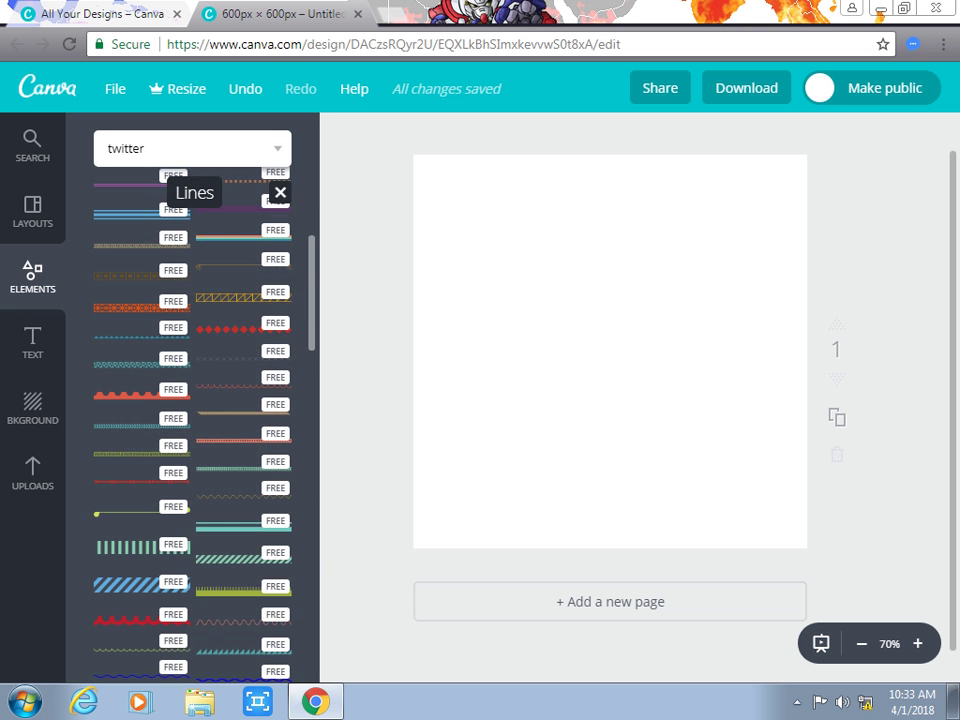
scroll(192, 400, up, 3)
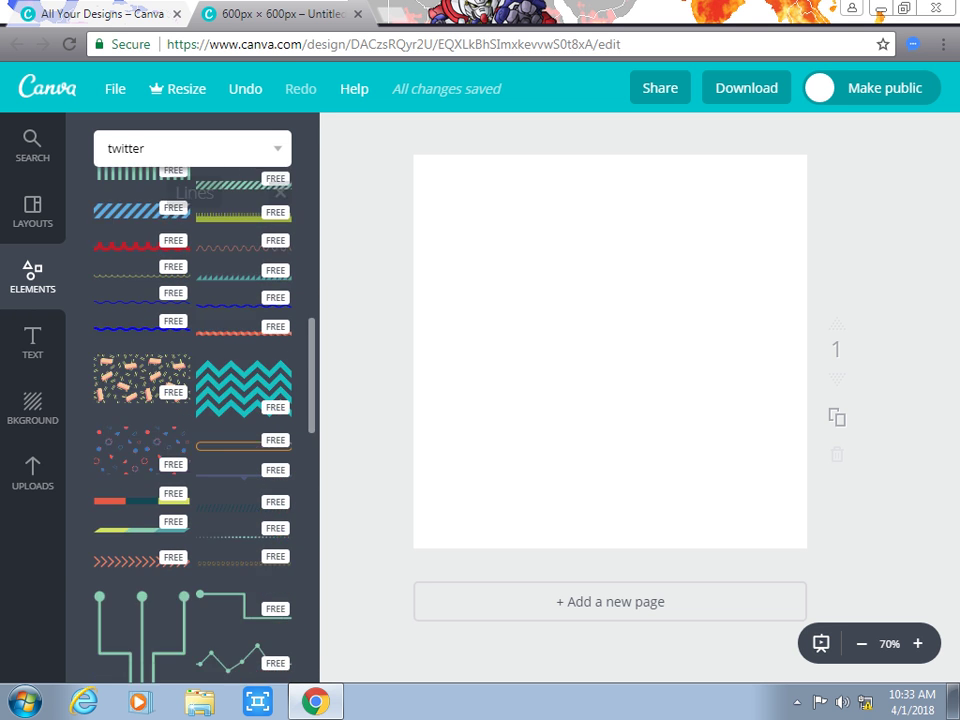
Step: Find the brown circular "Espresso Shot" design among the ready-made text combinations and place it on the page
click(32, 342)
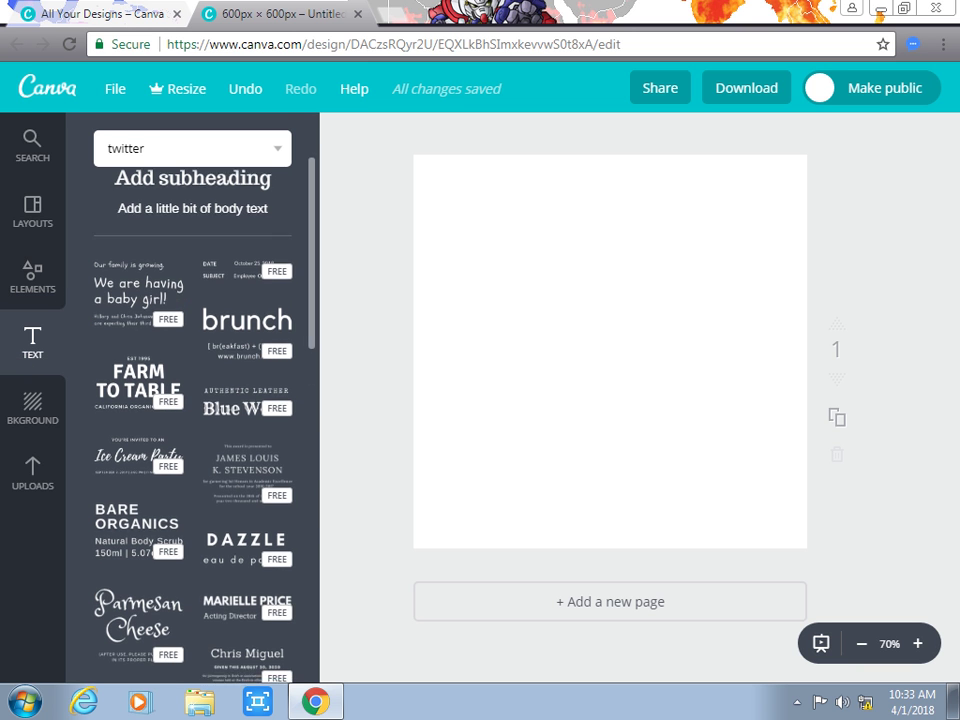
scroll(192, 400, down, 15)
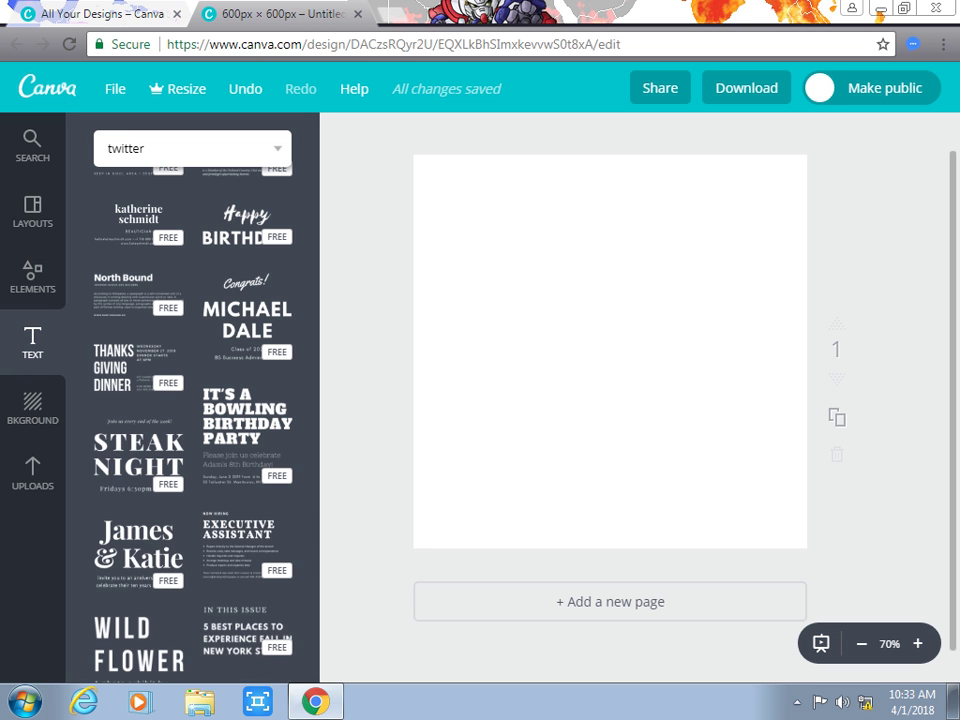
scroll(192, 400, down, 10)
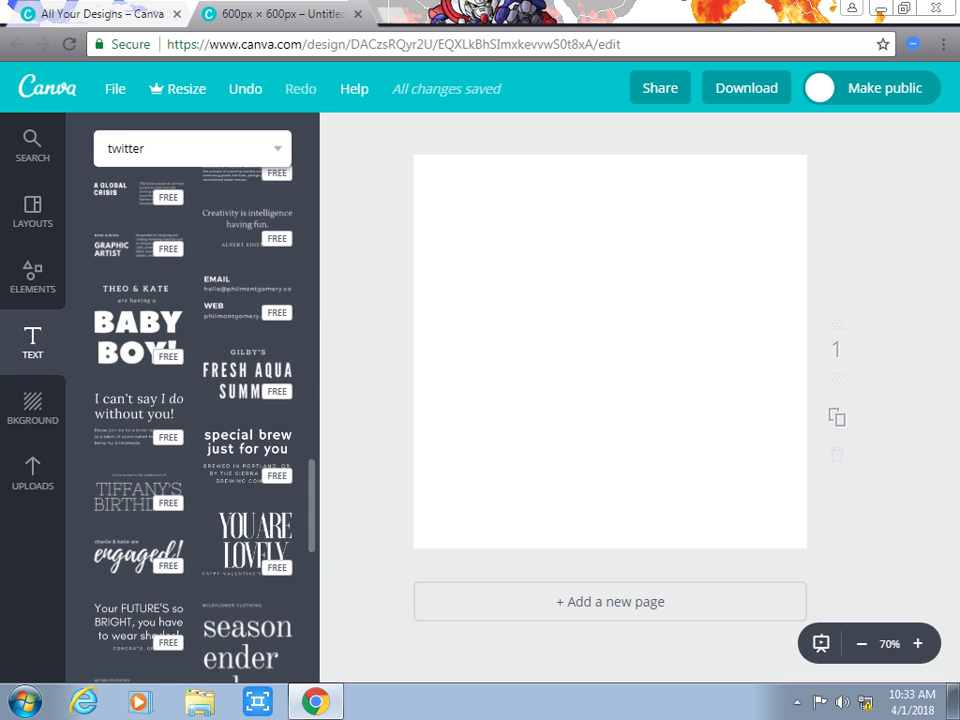
scroll(192, 400, down, 1)
scroll(192, 400, down, 10)
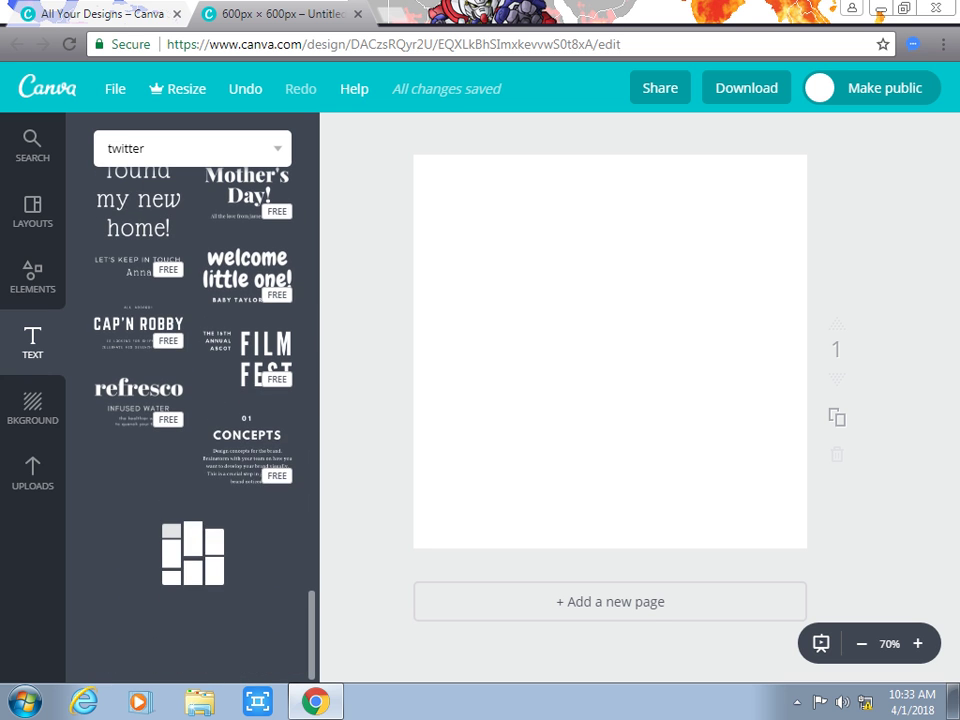
scroll(192, 400, down, 5)
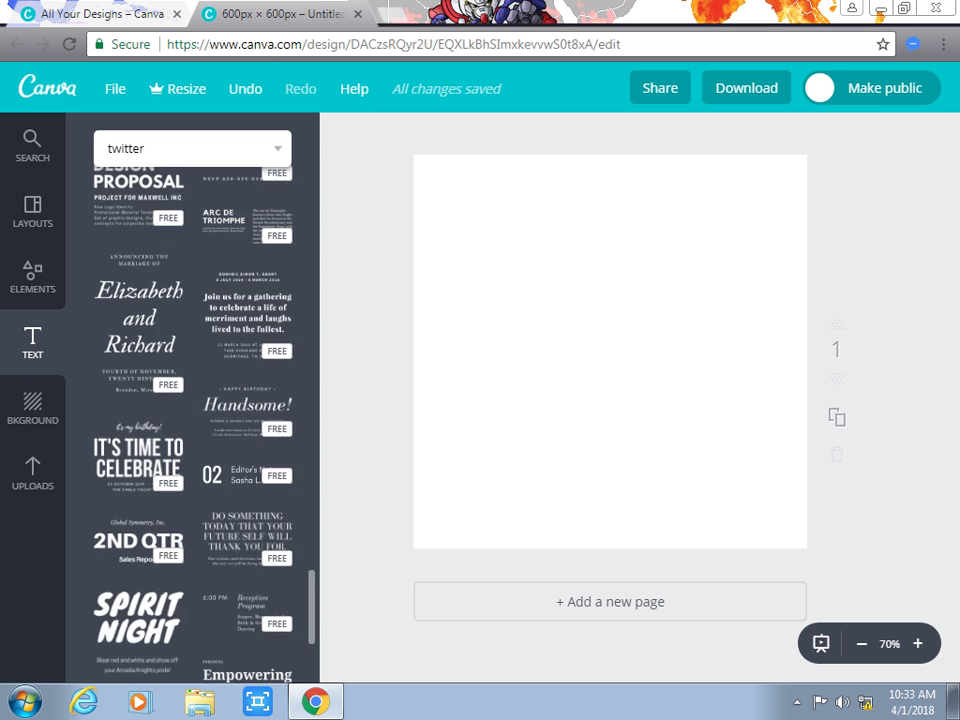
scroll(192, 400, down, 3)
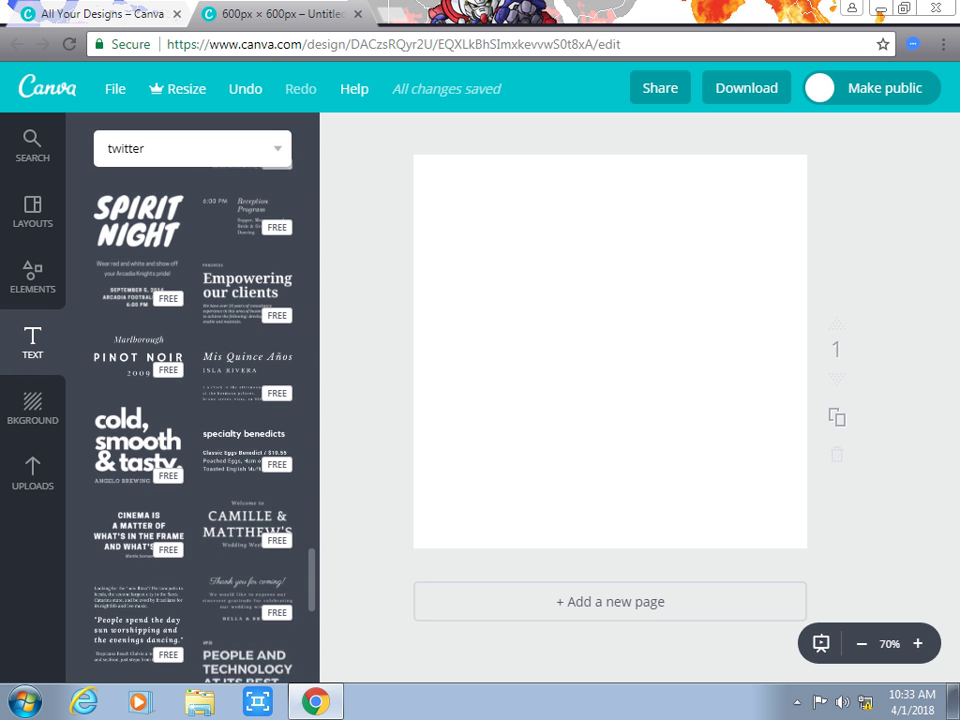
scroll(192, 400, down, 7)
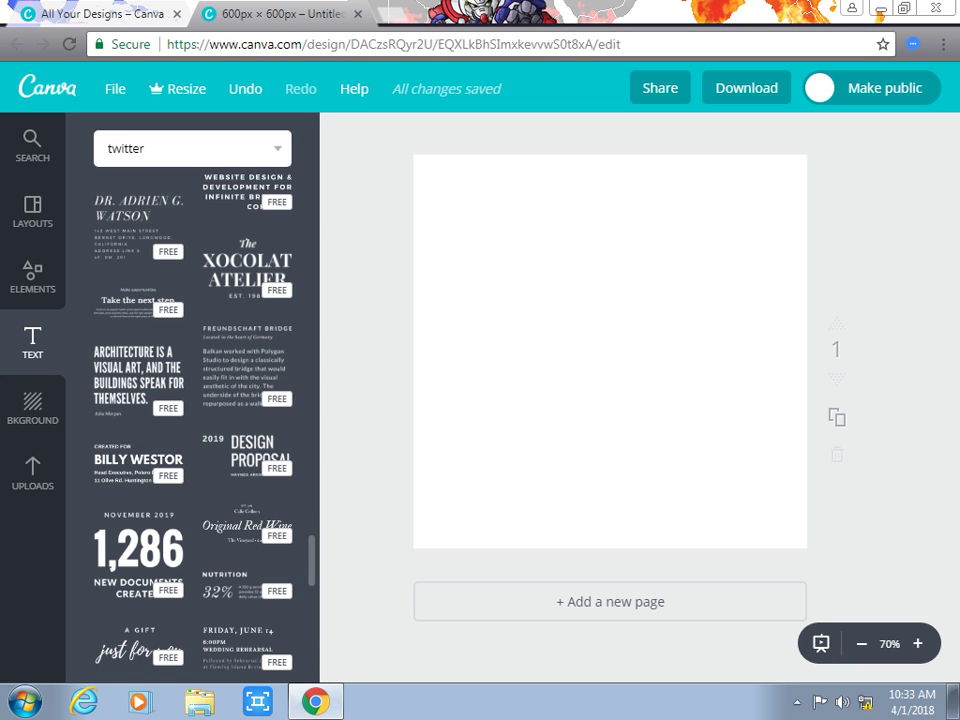
scroll(192, 400, down, 5)
scroll(192, 400, down, 3)
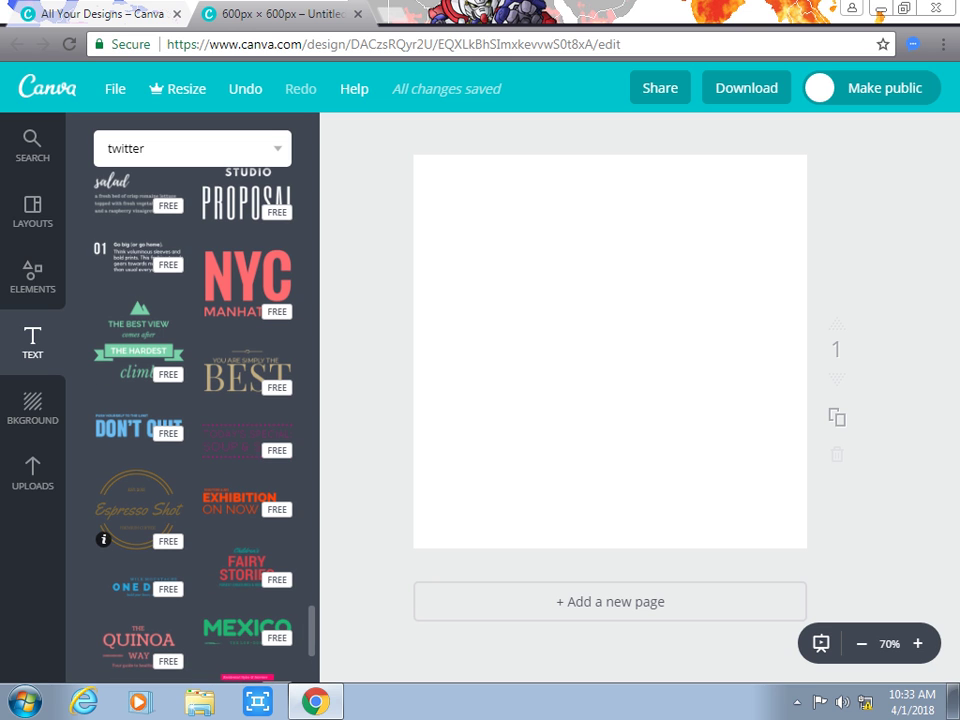
mouse_move(140, 505)
drag(140, 505, 620, 326)
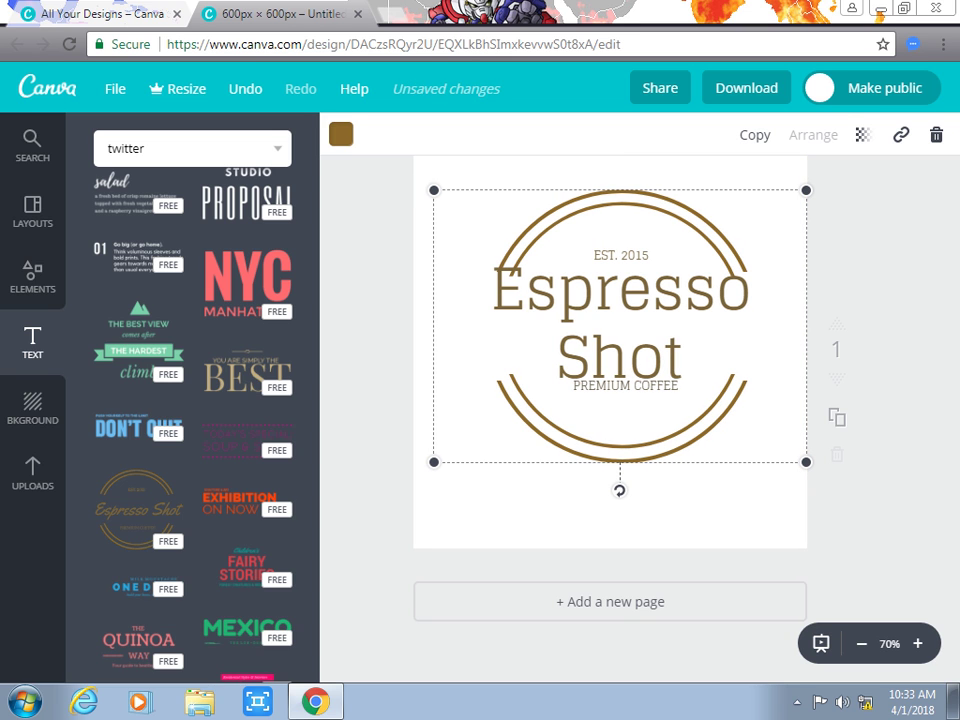
Step: Replace the "Espresso Shot" title inside the circular badge with "wow best"
double_click(620, 326)
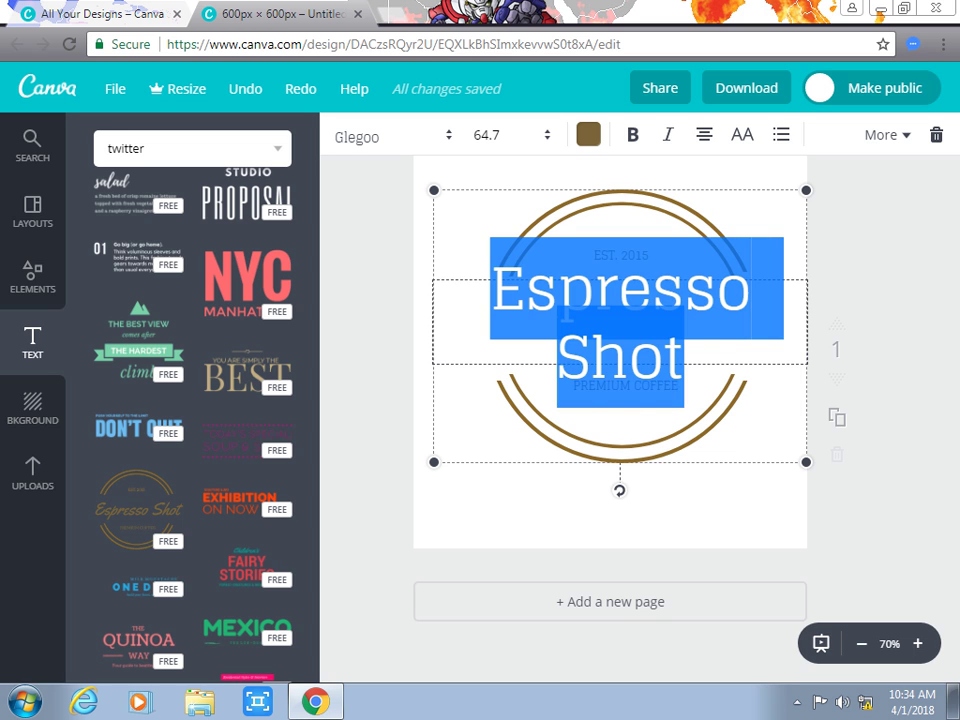
key(BackSpace)
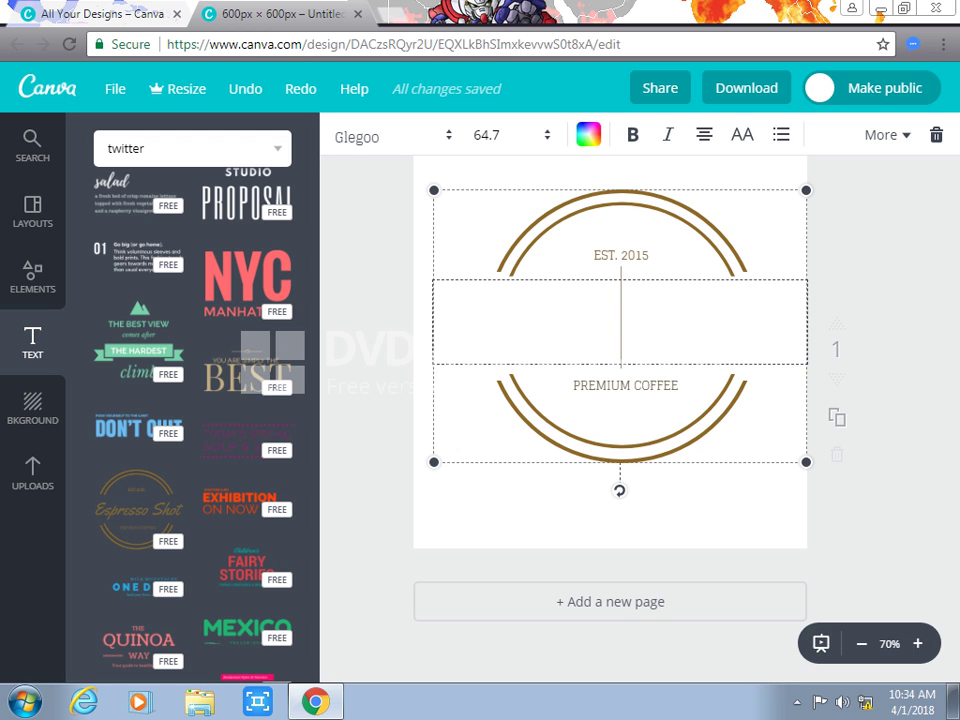
text(WO)
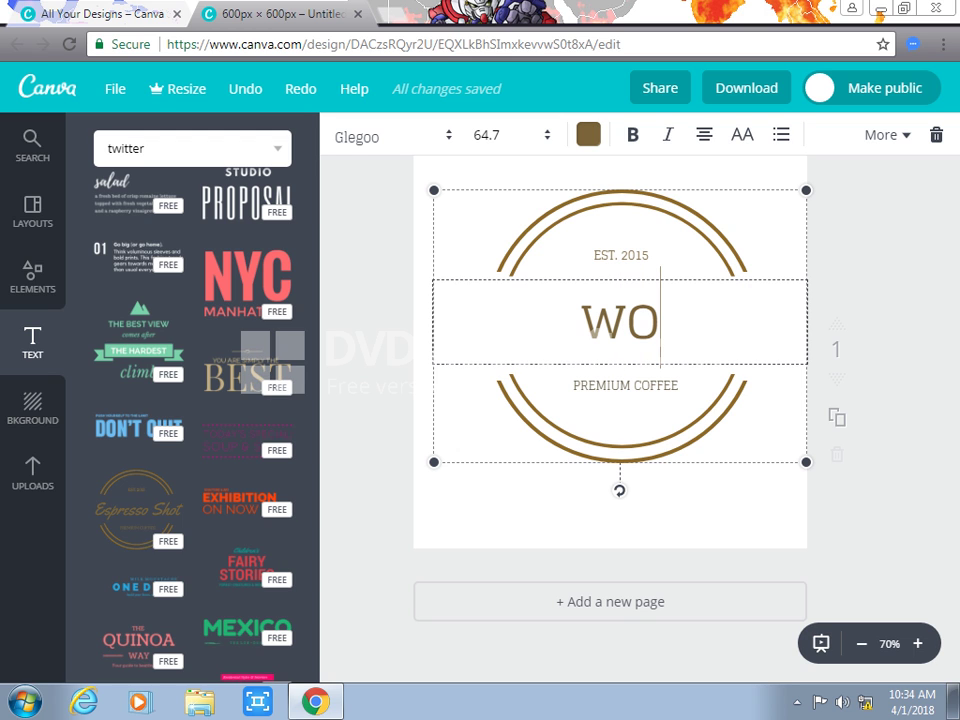
text(W)
key(BackSpace)
key(BackSpace)
key(BackSpace)
text(wow best)
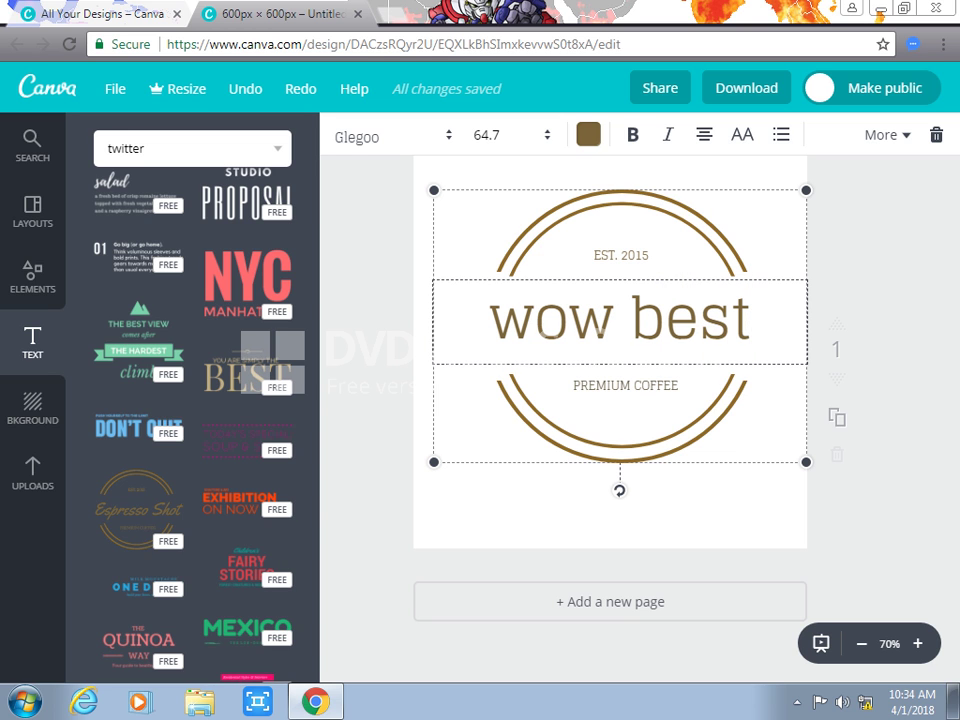
Step: Try several default palette colours on the "wow best" title and set it to light blue #2eb2ff
click(588, 134)
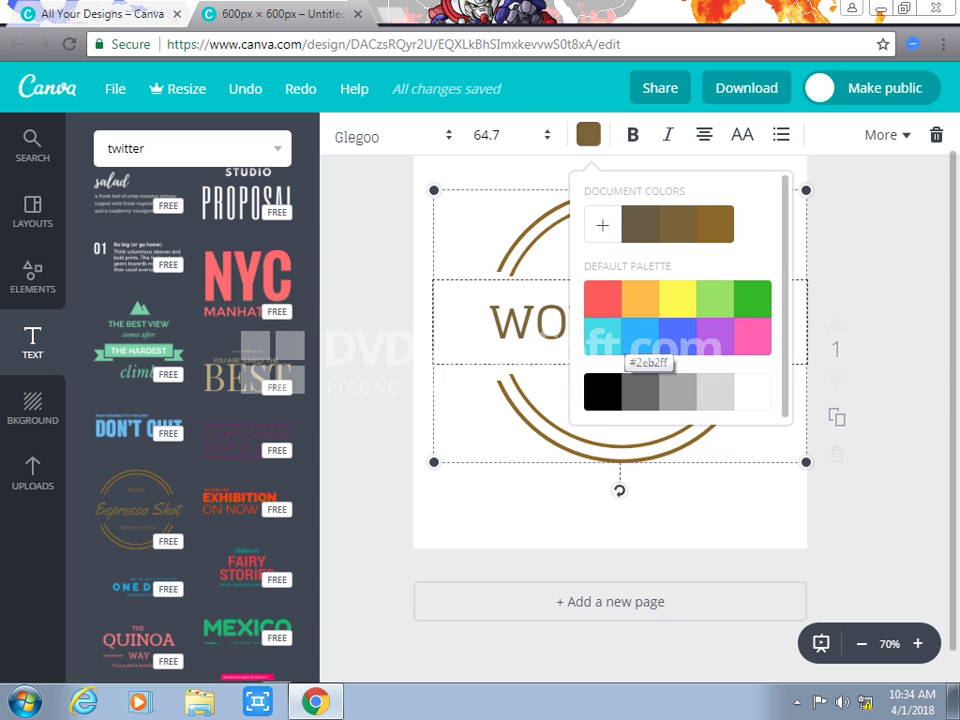
click(602, 336)
click(715, 298)
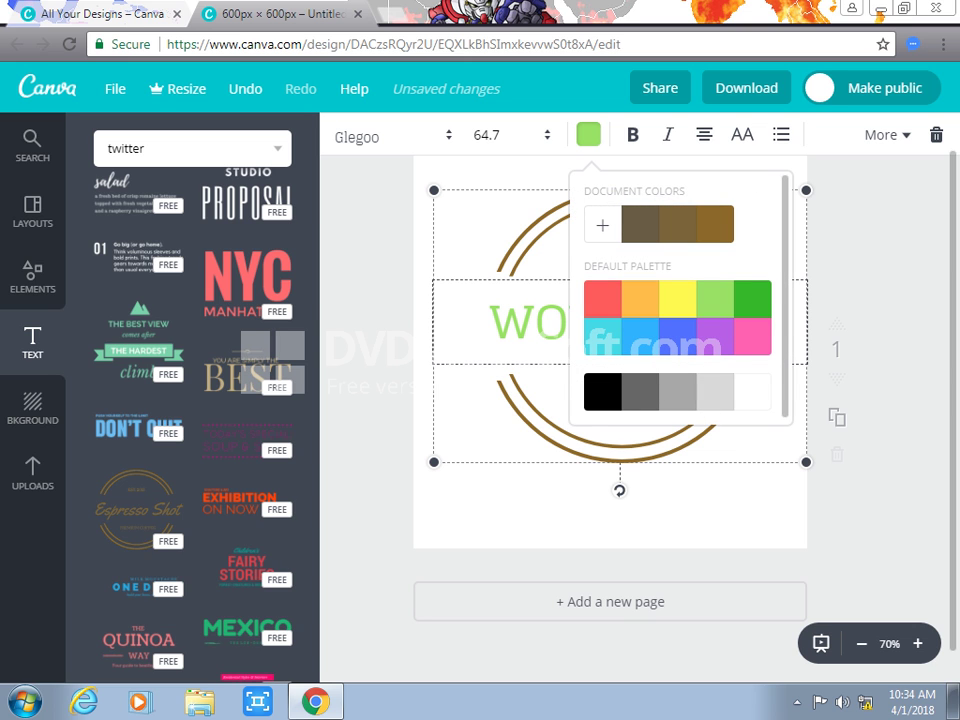
click(752, 298)
click(752, 336)
click(715, 336)
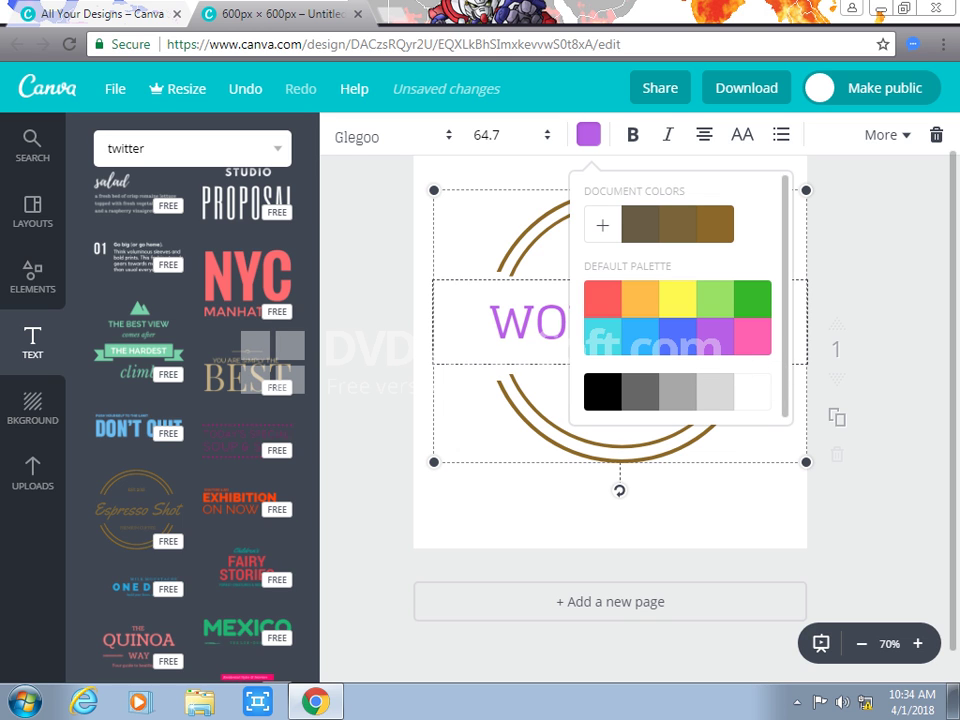
click(752, 336)
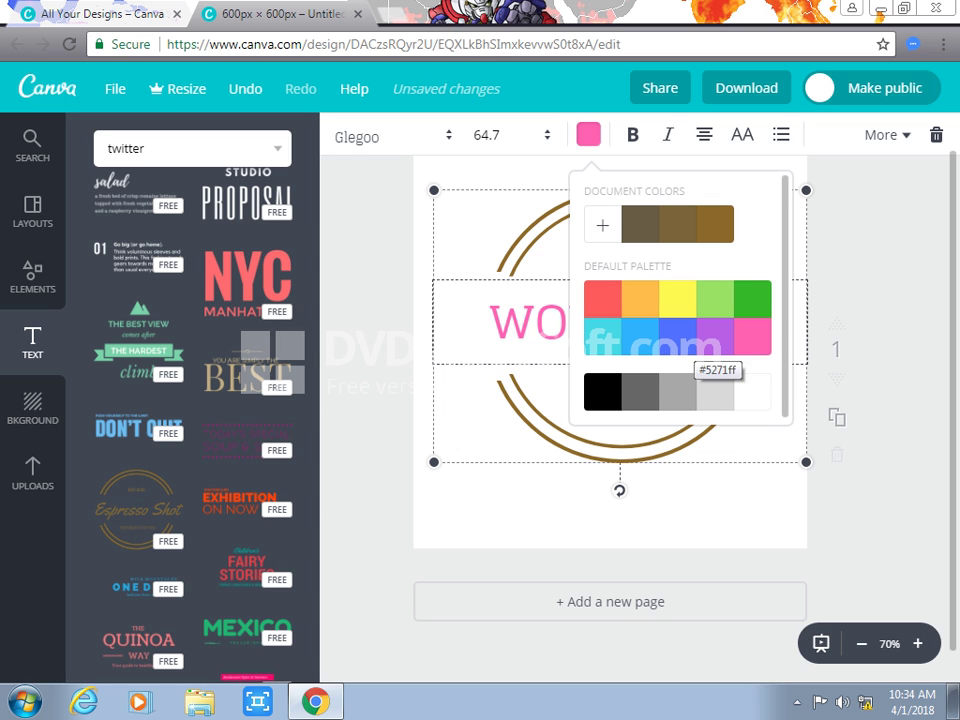
click(678, 336)
click(621, 336)
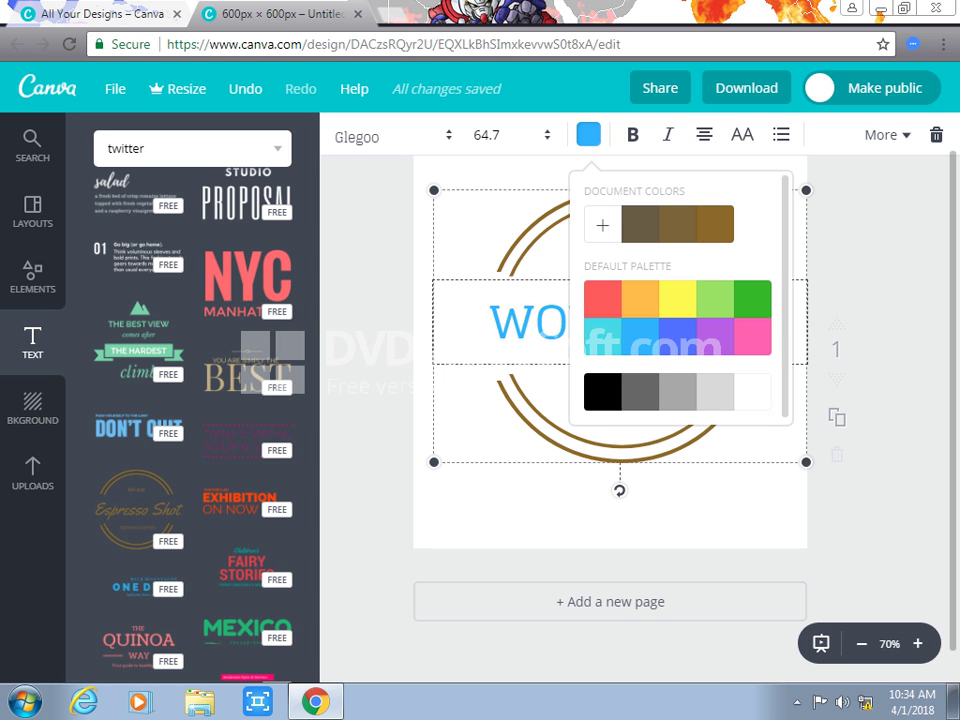
click(588, 134)
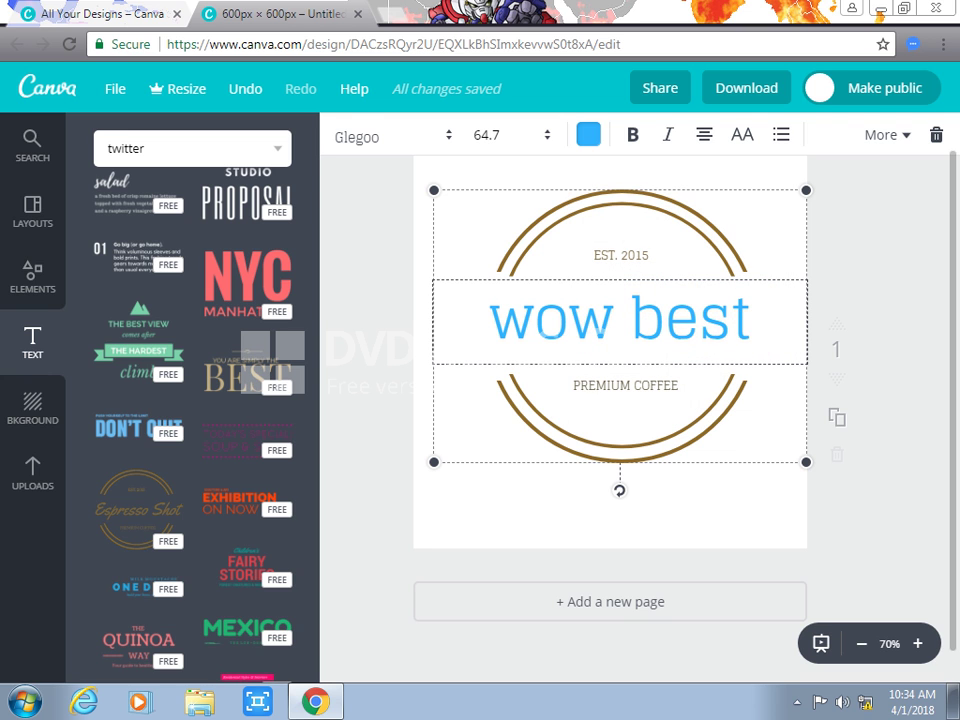
Step: Recolour the badge's brown double arcs to the same light blue as the title
click(621, 222)
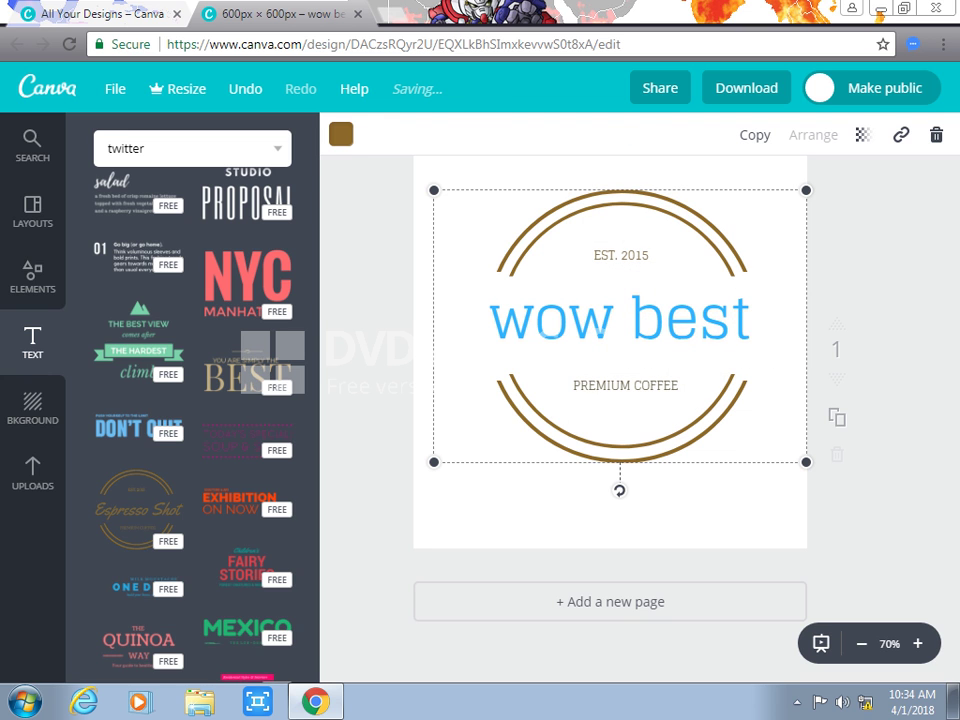
click(341, 134)
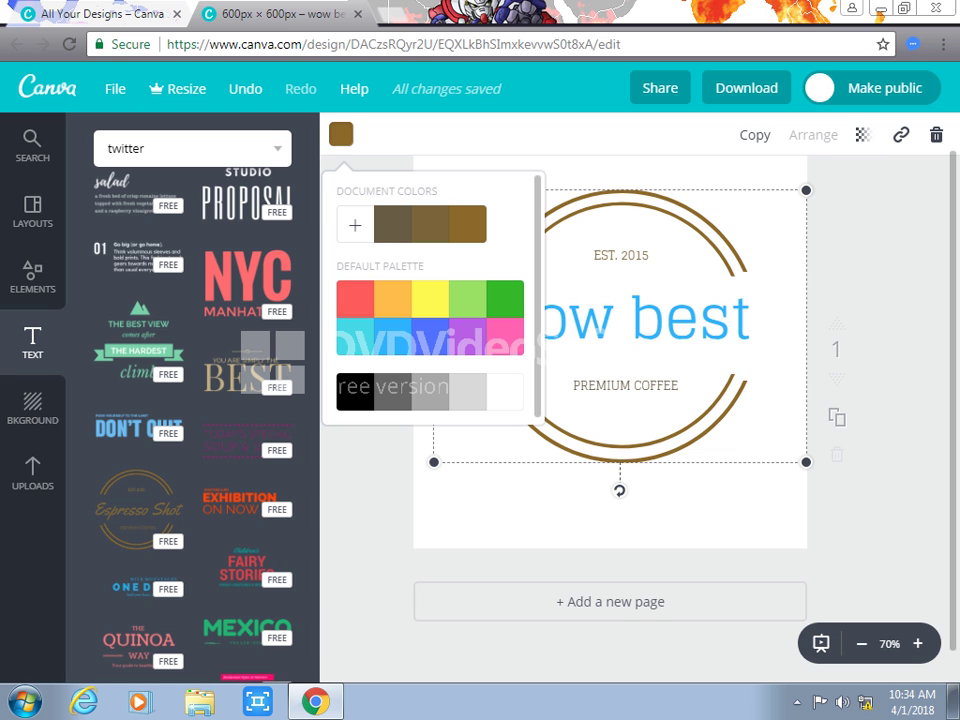
click(393, 337)
click(341, 134)
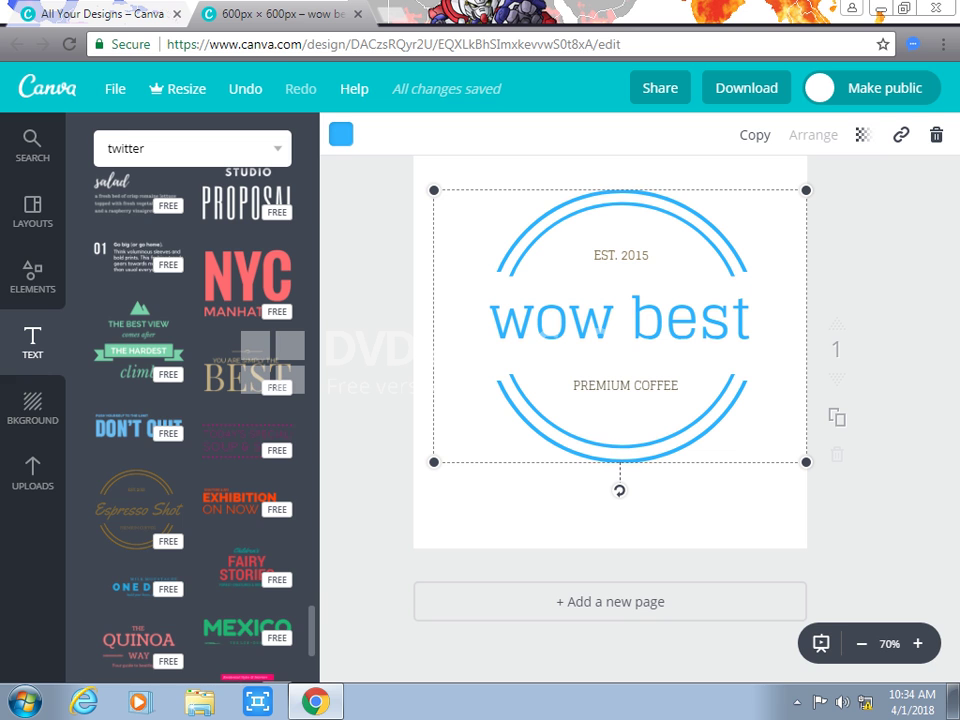
Step: Delete the circular badge and place the yellow "PLACE YOUR TEXT HERE" ribbon banner on the page instead
scroll(190, 400, down, 3)
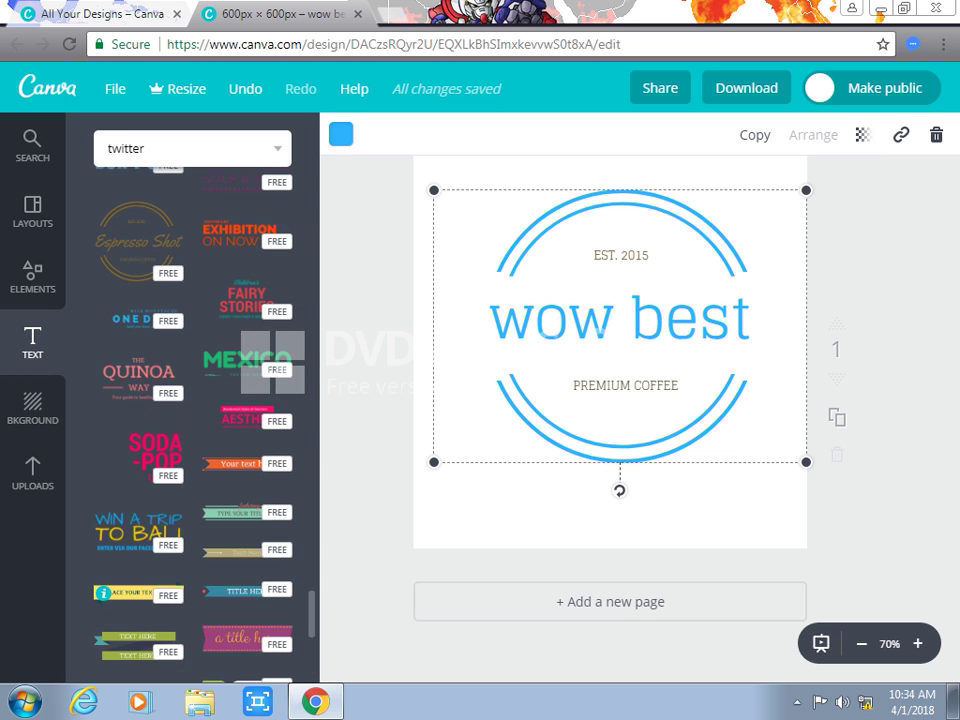
key(Delete)
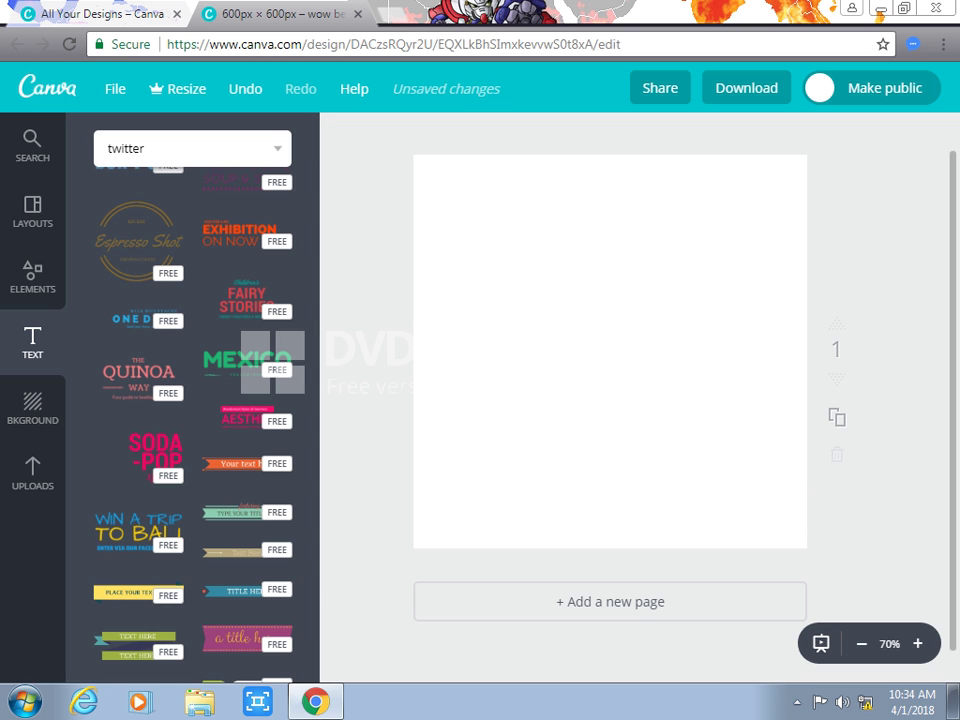
drag(130, 593, 594, 370)
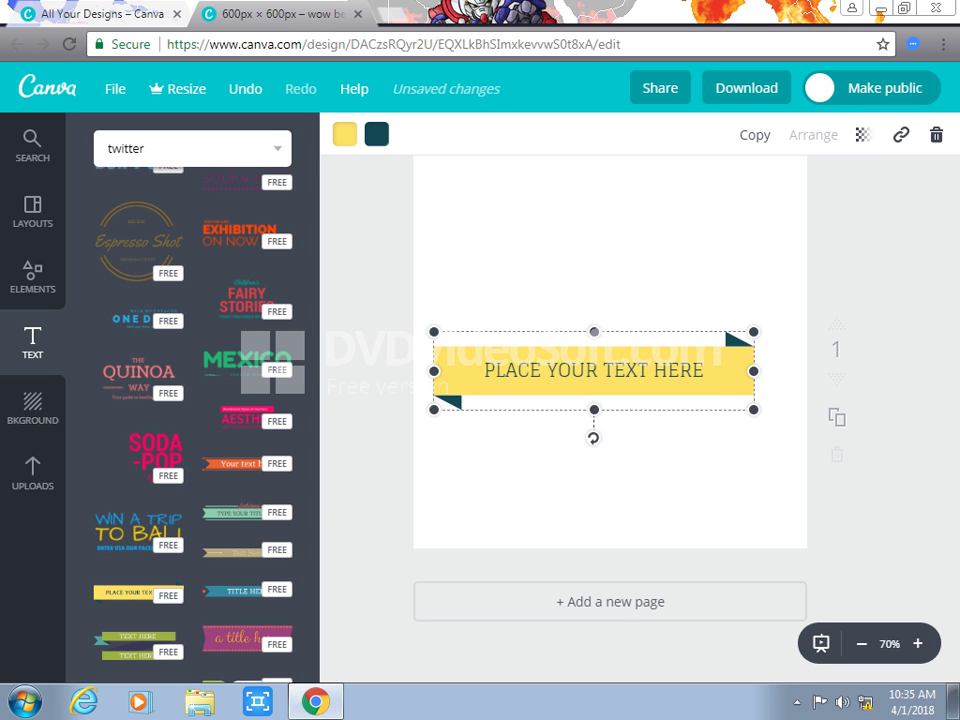
Step: Replace the yellow banner's placeholder text with "wow best"
click(594, 370)
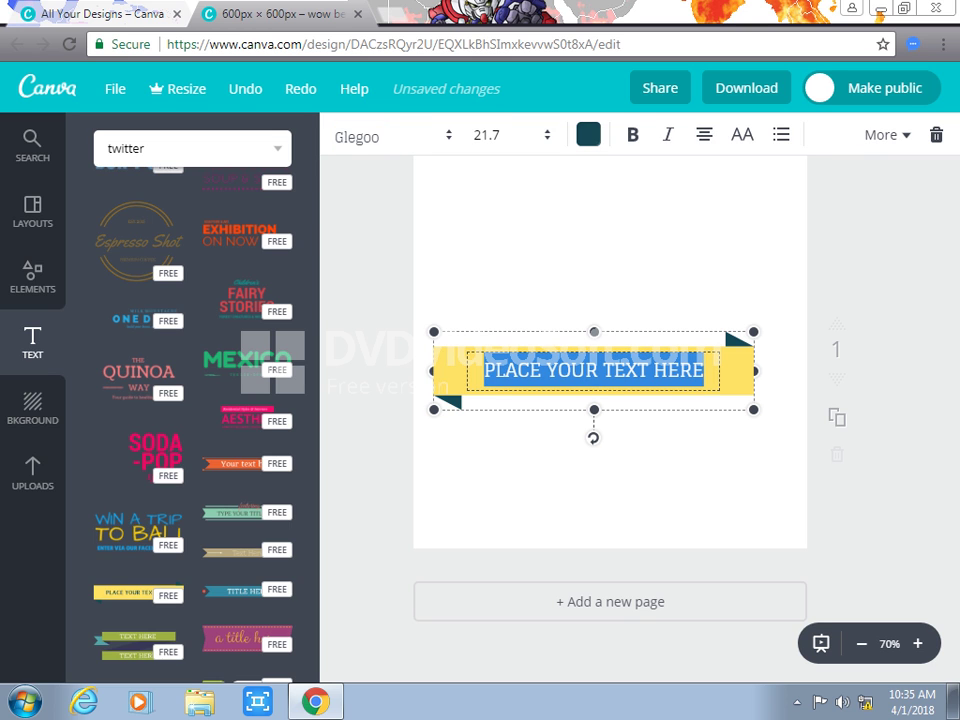
key(BackSpace)
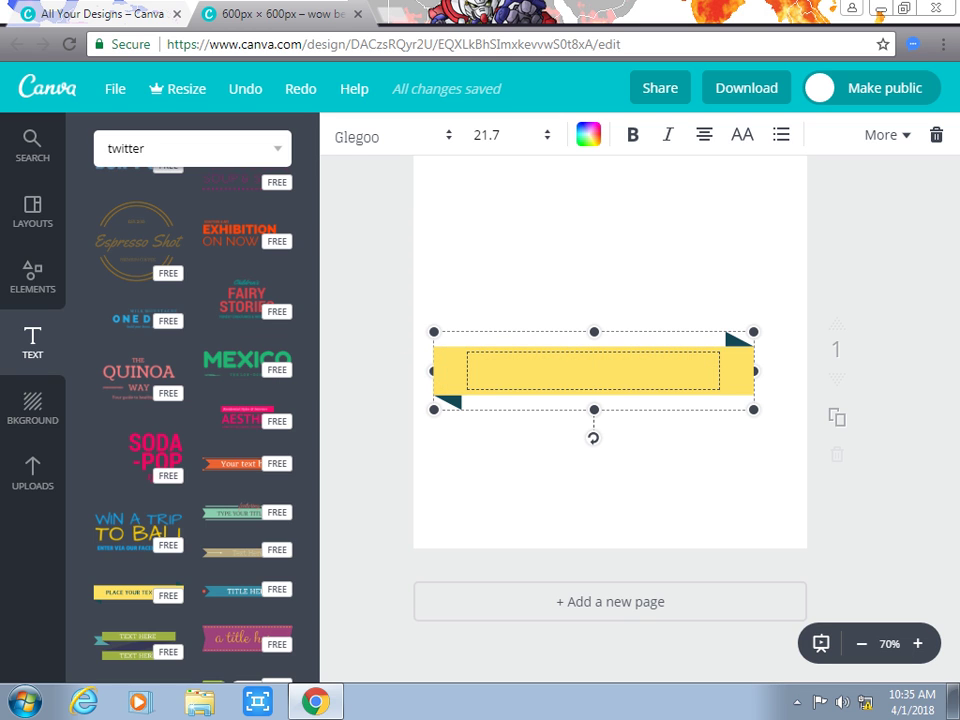
text(wow)
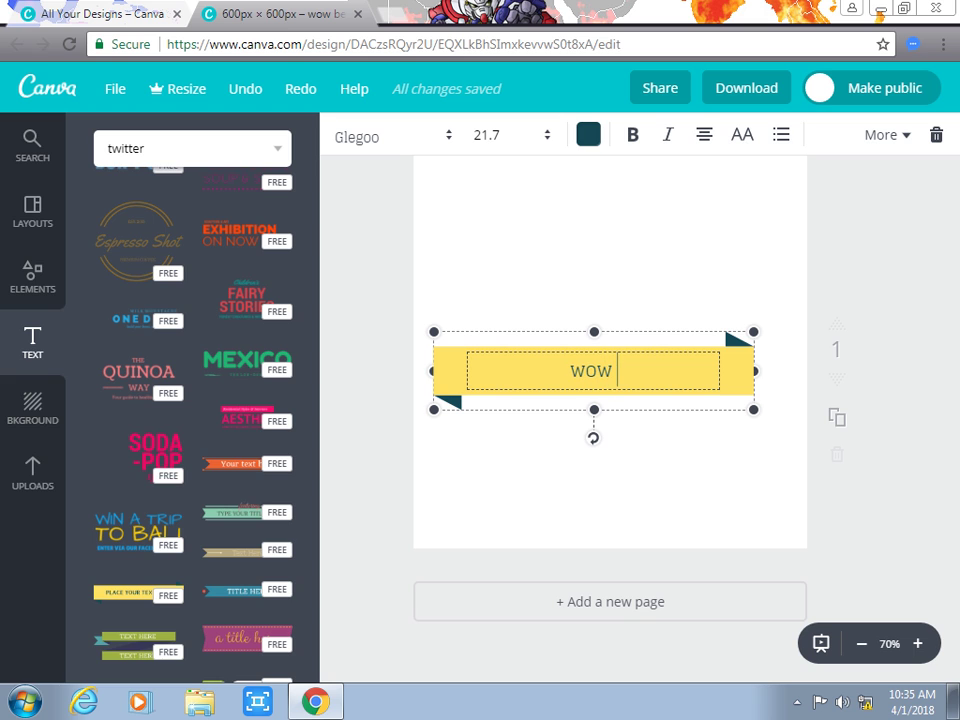
text( best)
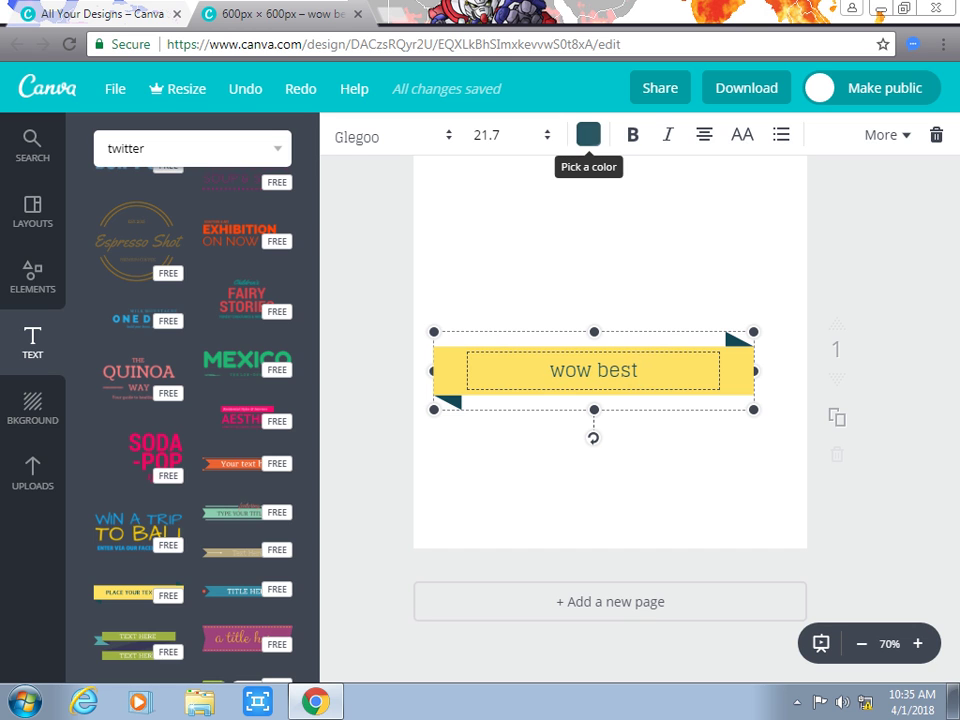
Step: Try several default palette colours on the banner's "wow best" text and set it to turquoise
click(588, 134)
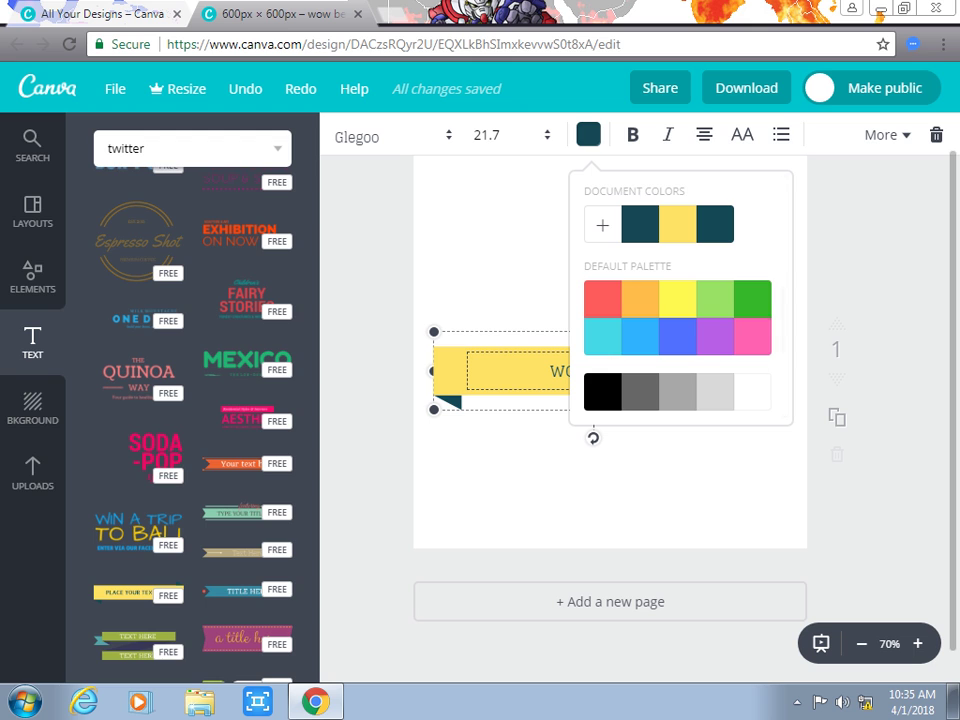
scroll(678, 300, down, 1)
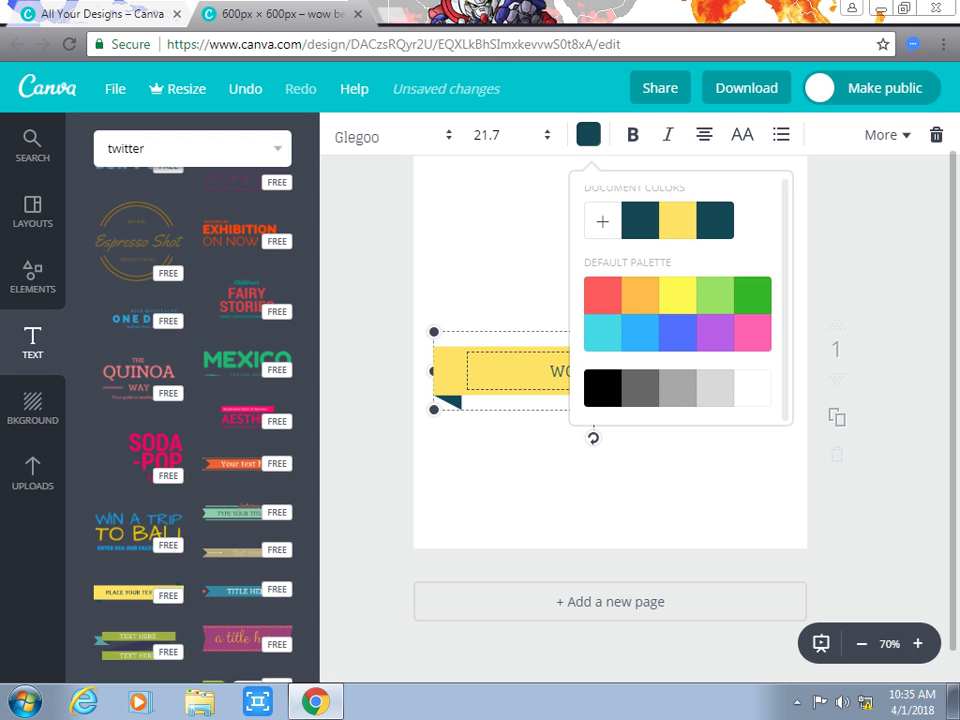
click(678, 297)
click(680, 330)
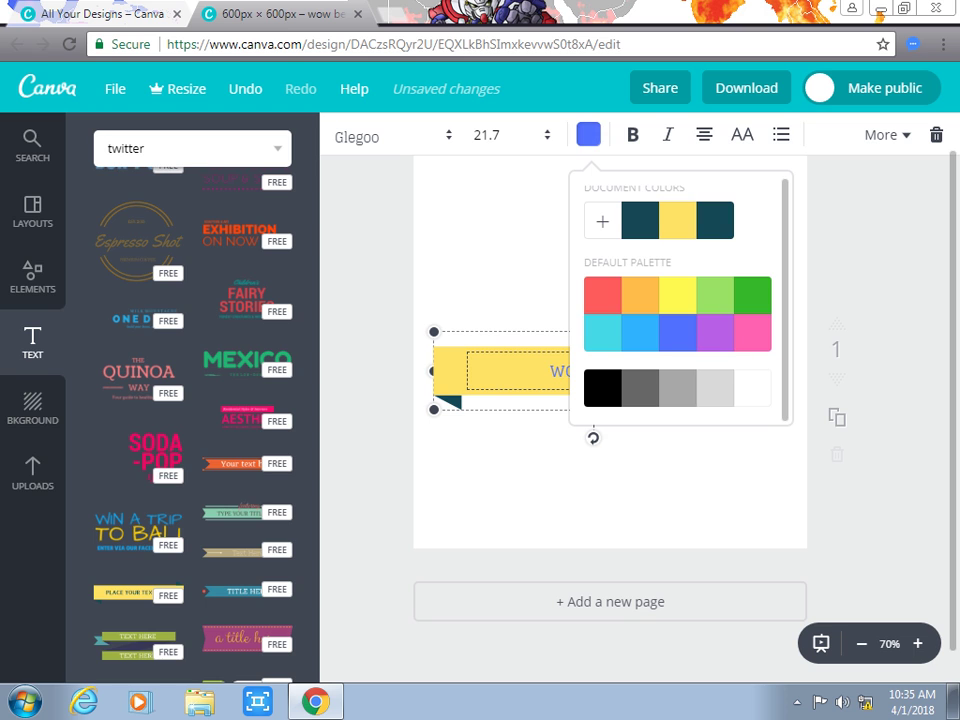
click(602, 332)
click(602, 295)
click(640, 332)
click(602, 332)
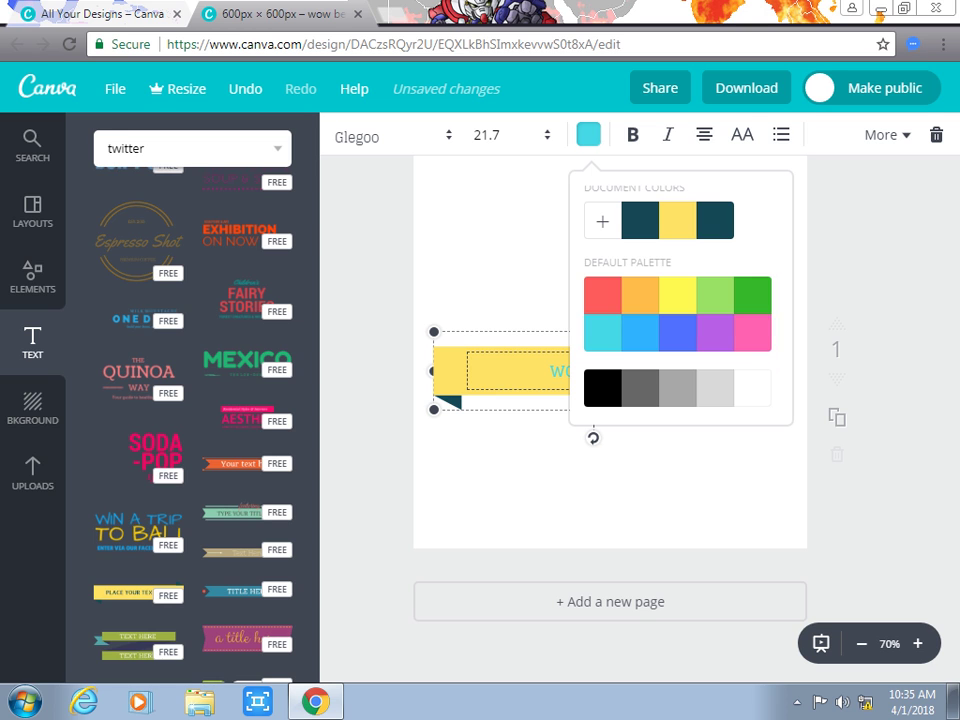
click(588, 134)
key(Escape)
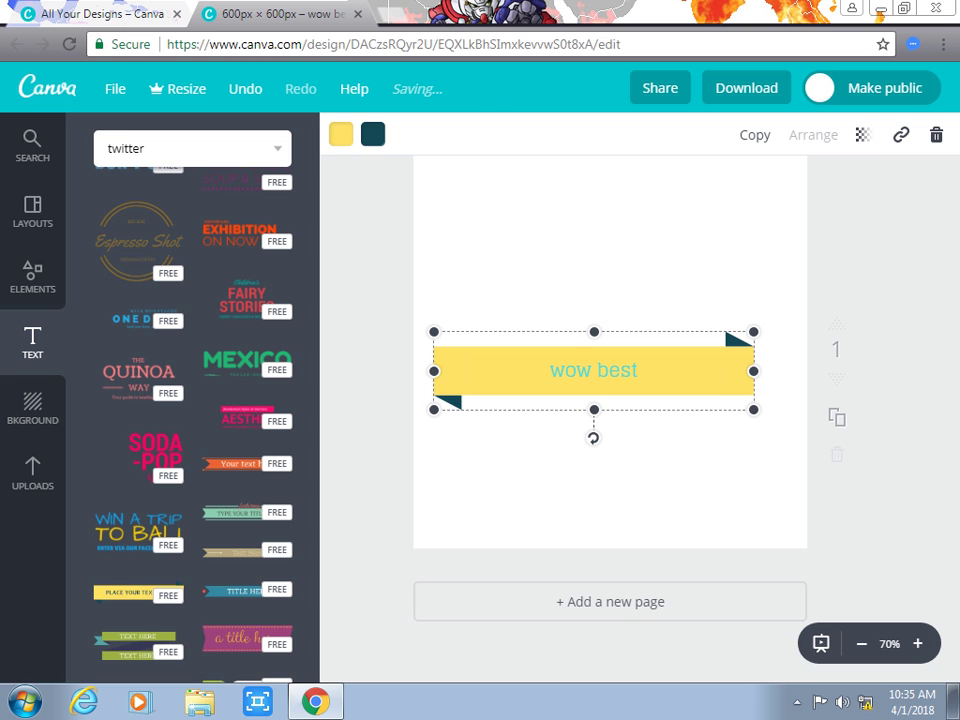
Step: Recolour the banner's dark folded corners, trying light blue before settling on turquoise
click(372, 134)
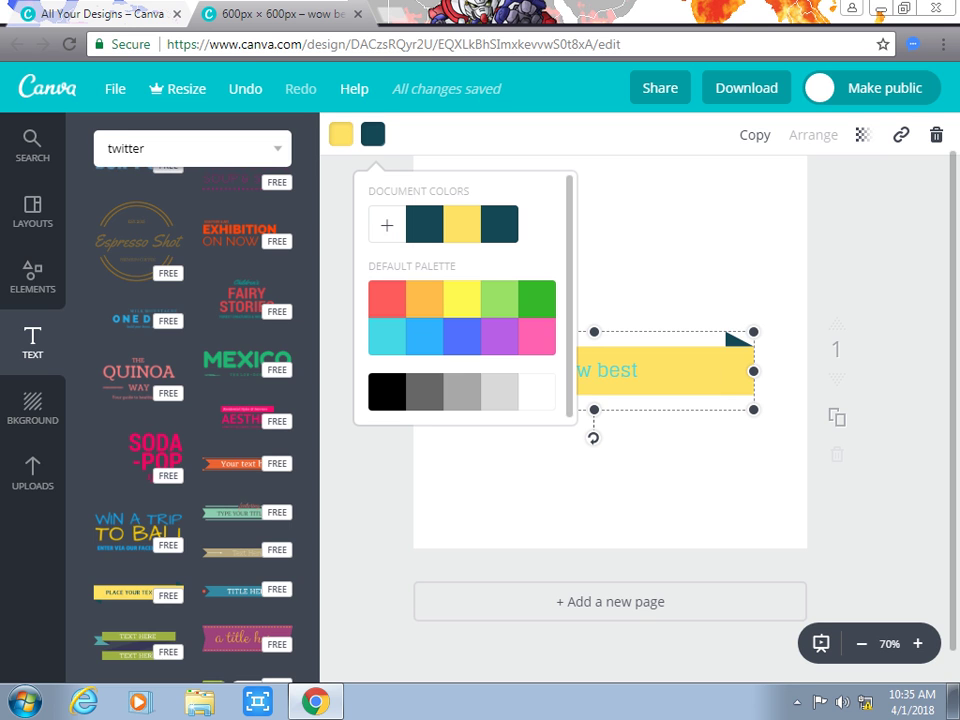
click(424, 336)
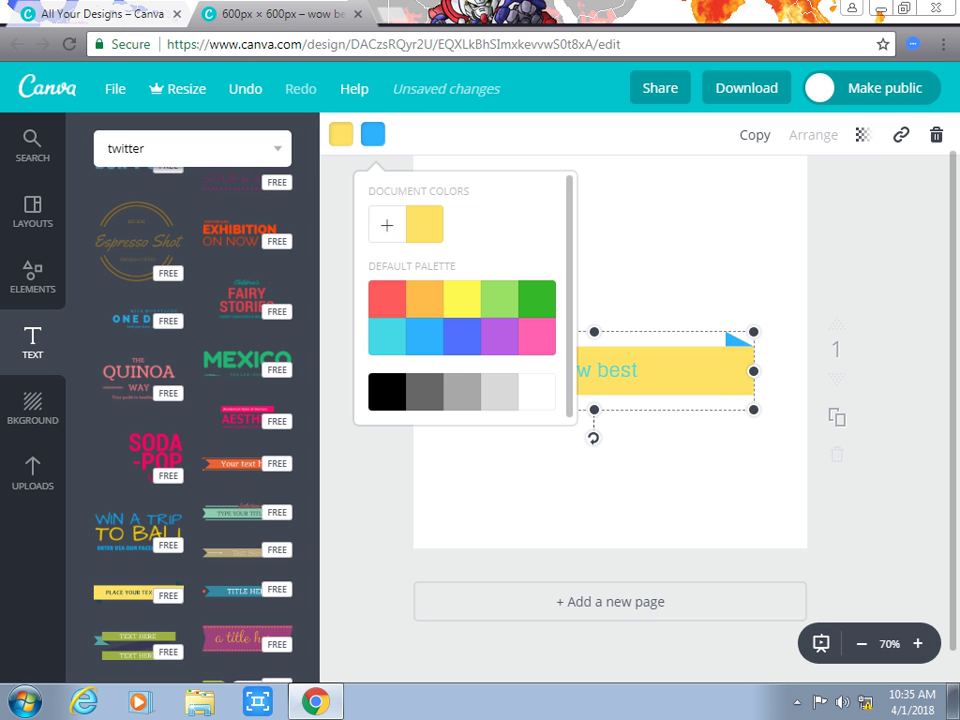
click(387, 336)
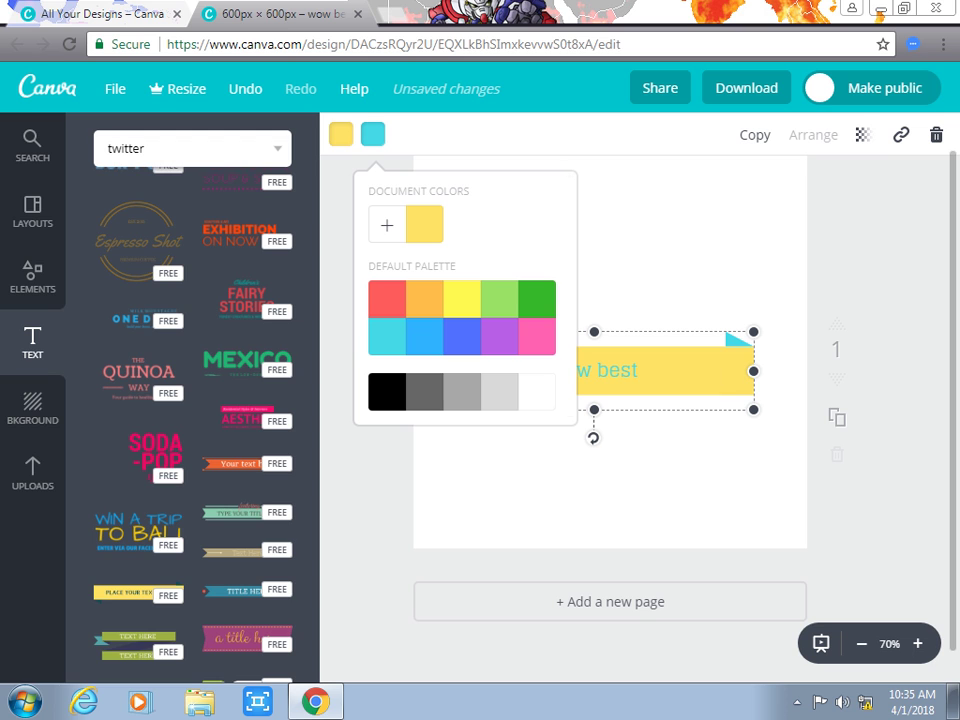
click(372, 134)
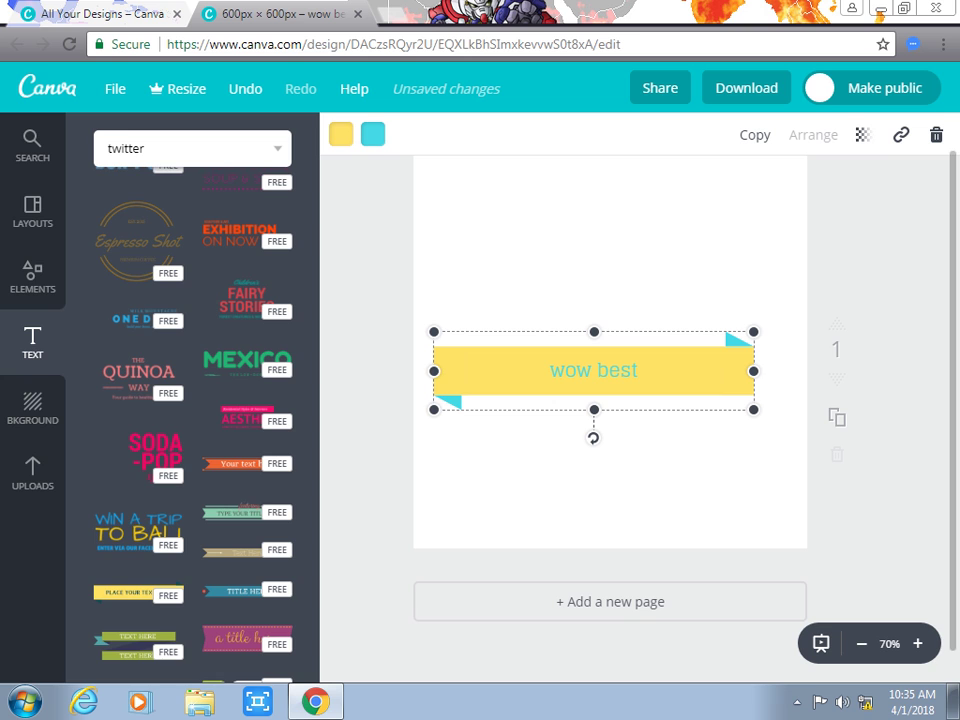
Step: Try bright yellow and turquoise on the banner's main band and set it to light blue
click(341, 134)
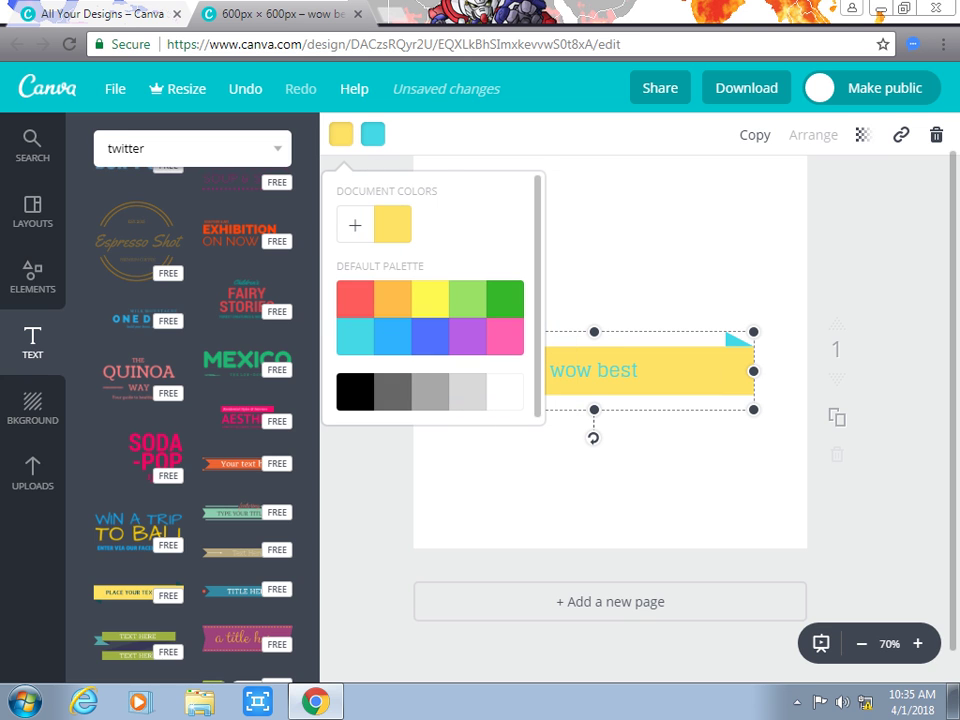
click(392, 337)
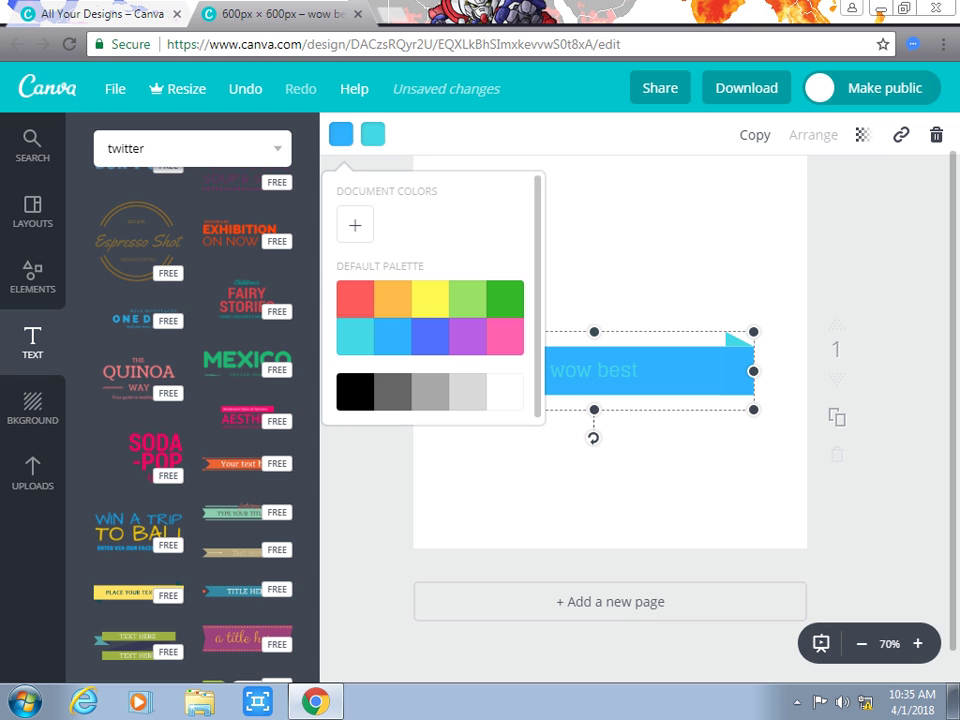
click(430, 299)
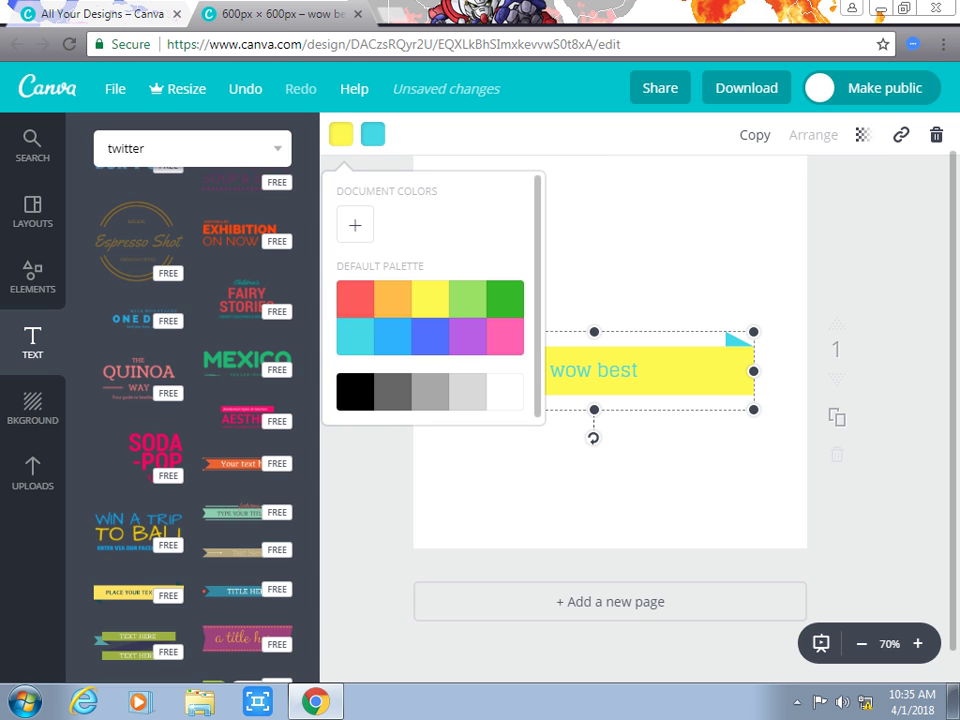
click(355, 337)
click(392, 337)
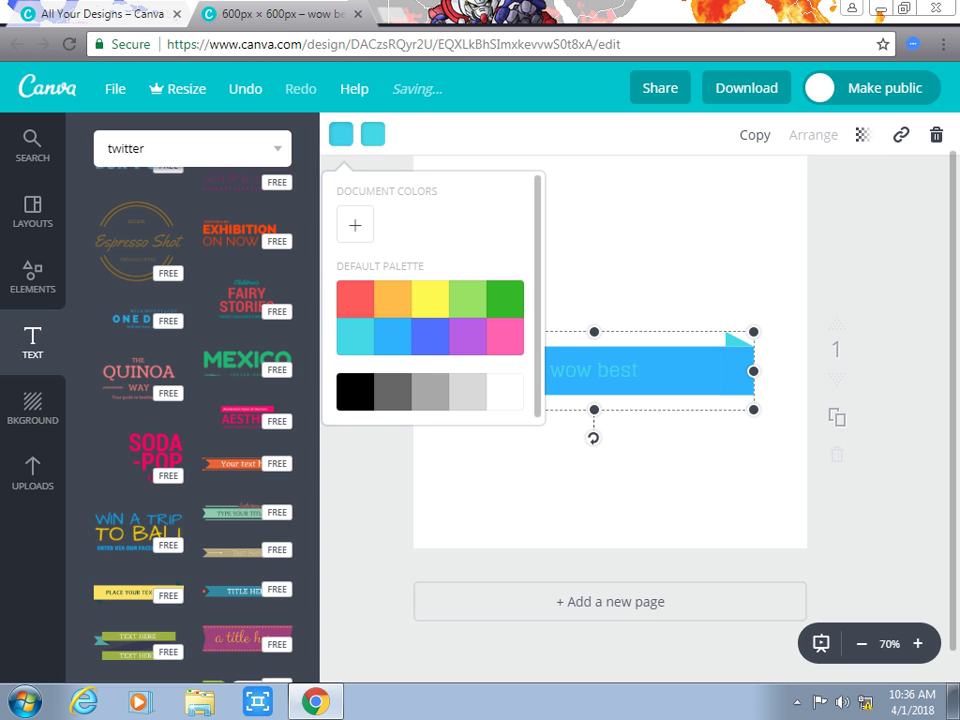
click(373, 134)
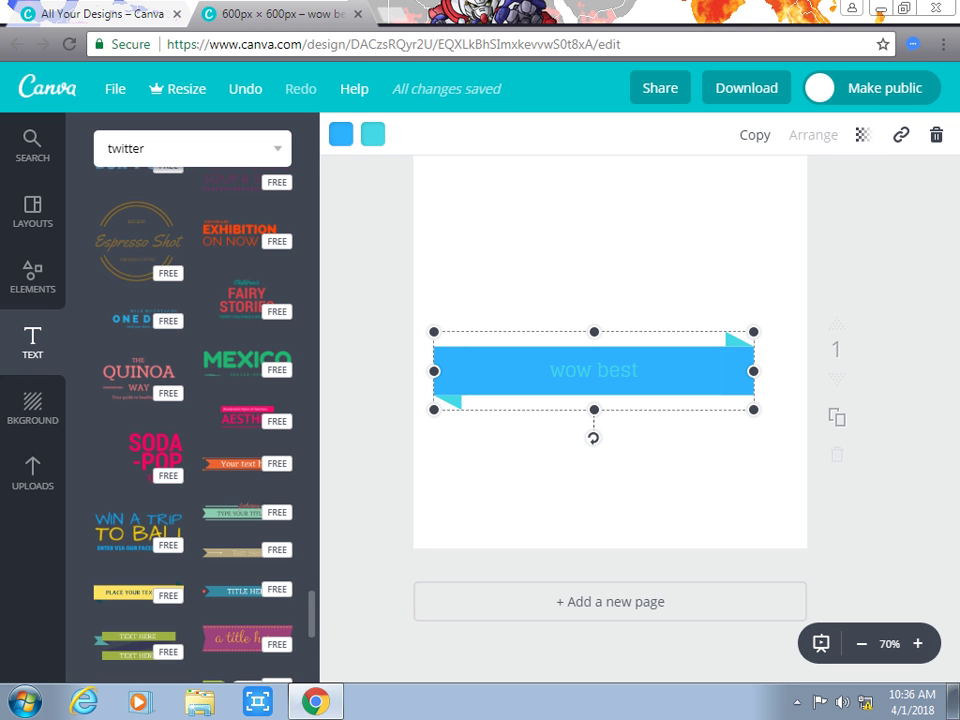
Step: Delete the "wow best" banner and place the circular "chroma" text design at the centre of the page
scroll(192, 420, down, 3)
scroll(192, 400, down, 2)
drag(139, 538, 637, 337)
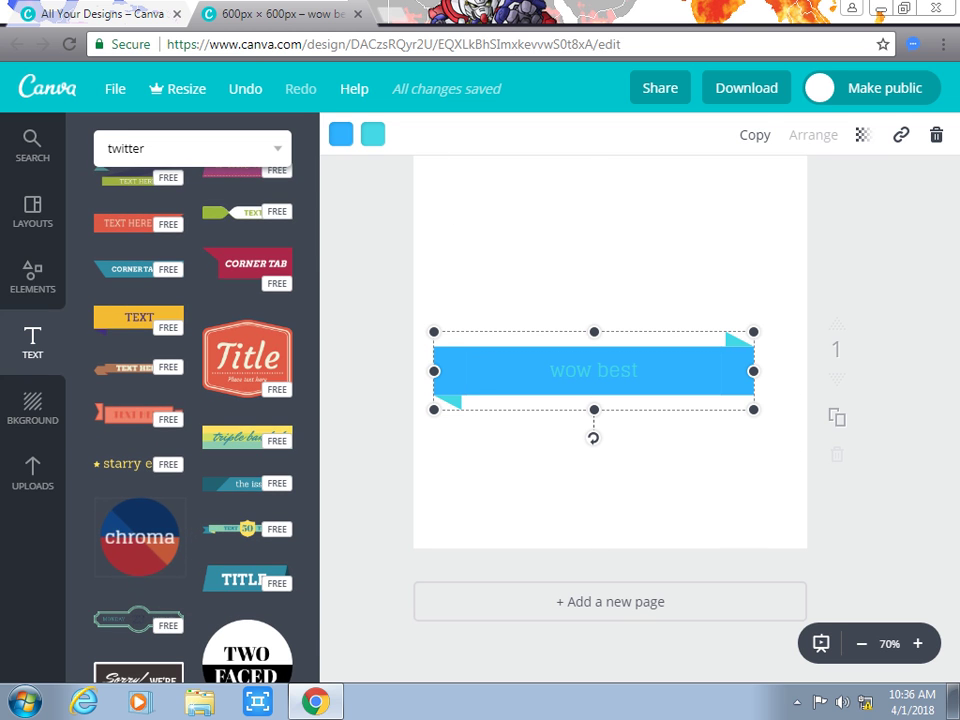
key(Escape)
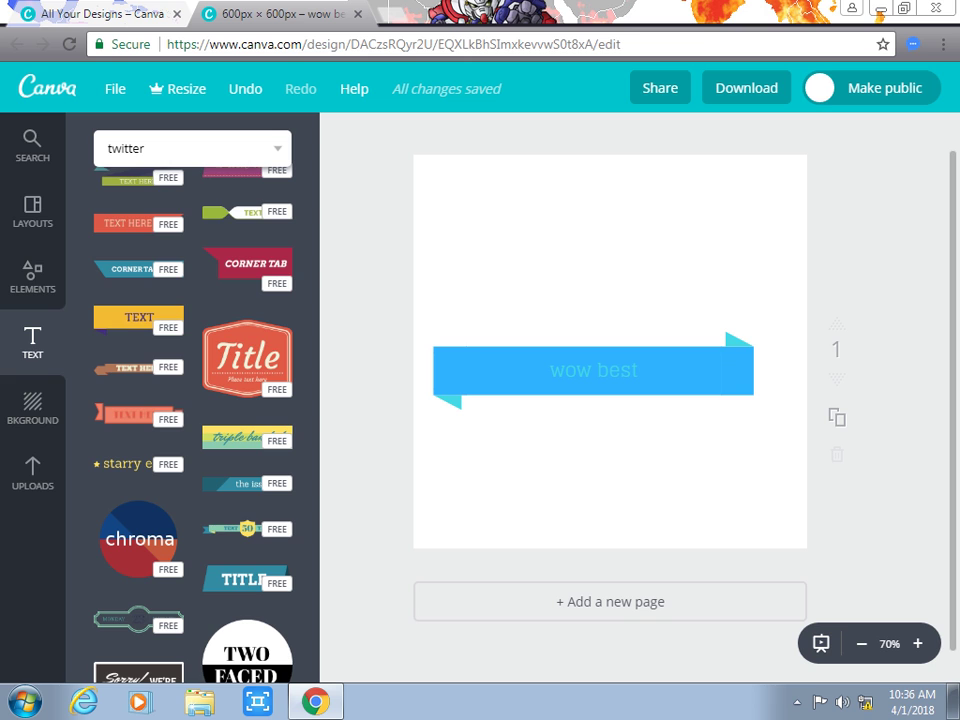
click(594, 370)
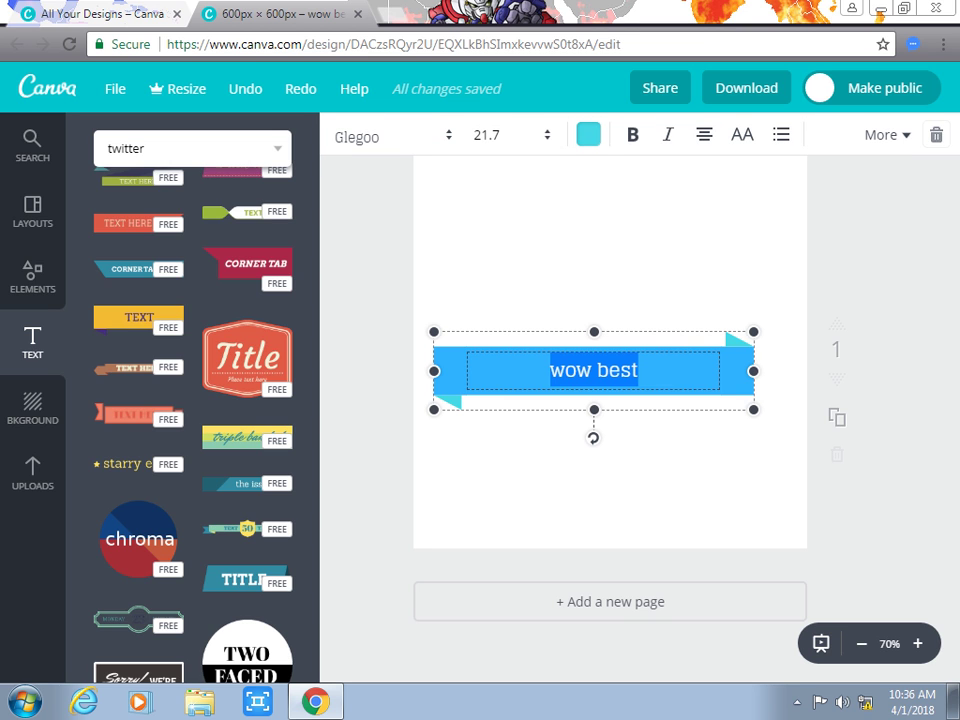
key(Delete)
drag(139, 540, 610, 357)
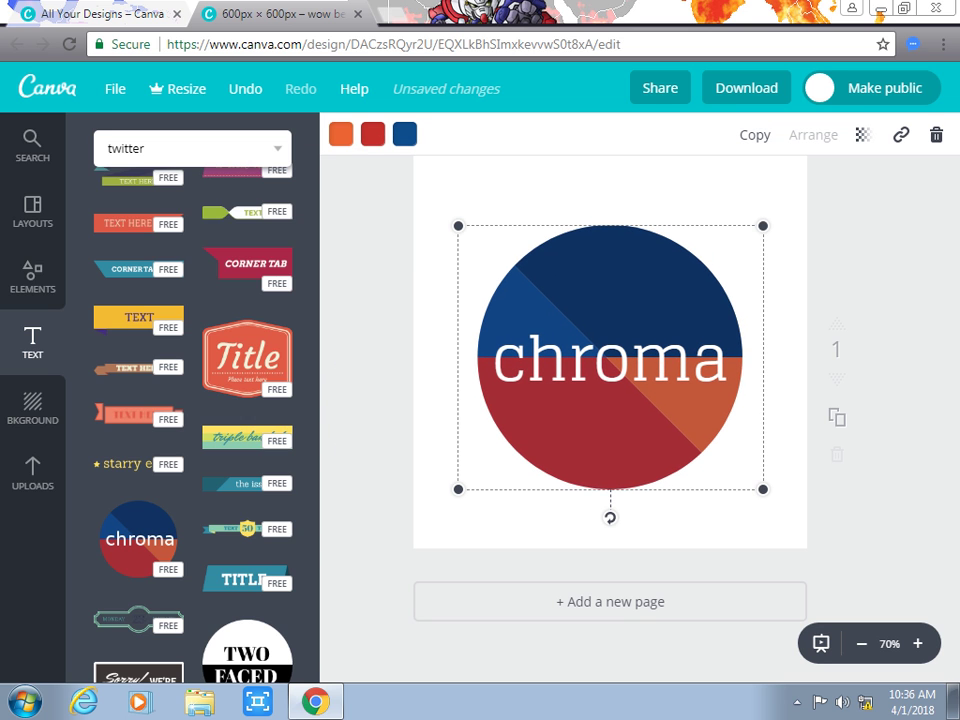
Step: Replace the circle's "chroma" text with "wow best"
double_click(610, 357)
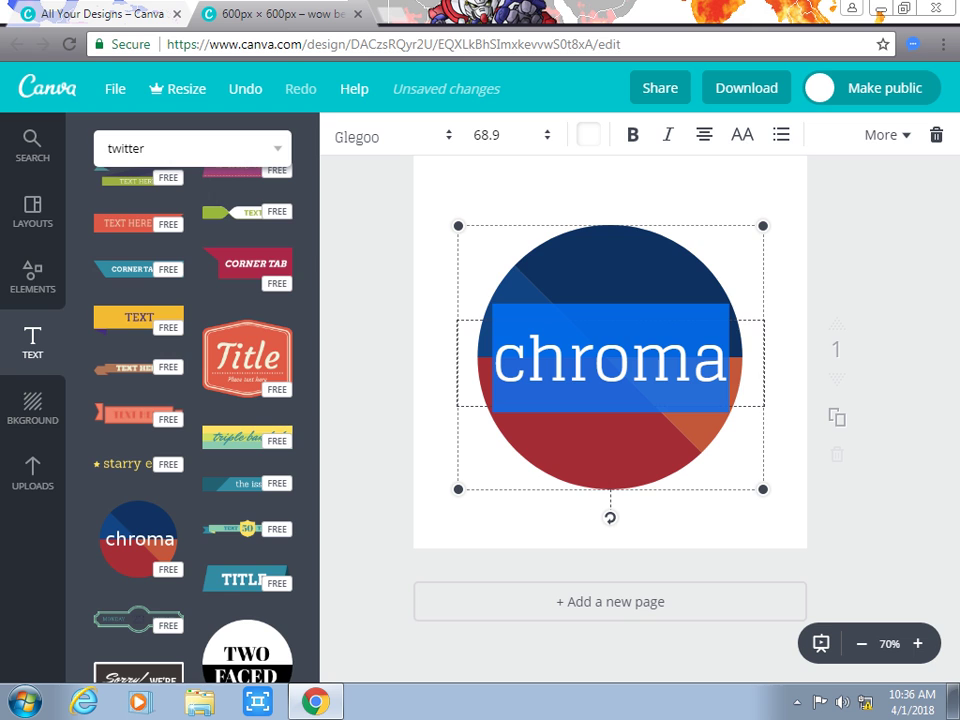
key(BackSpace)
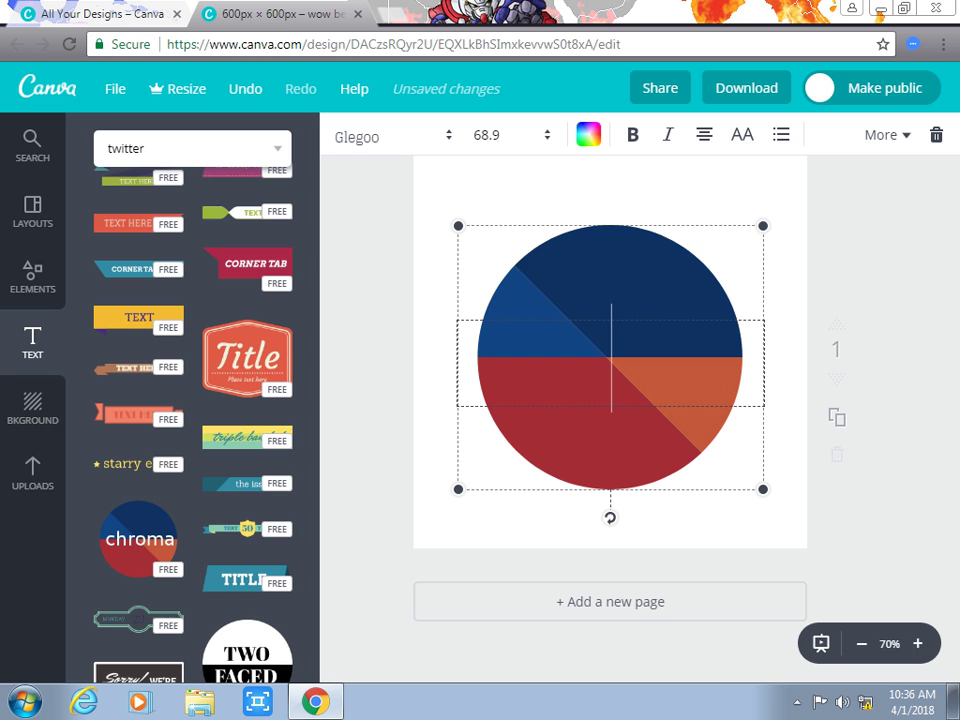
text(WO)
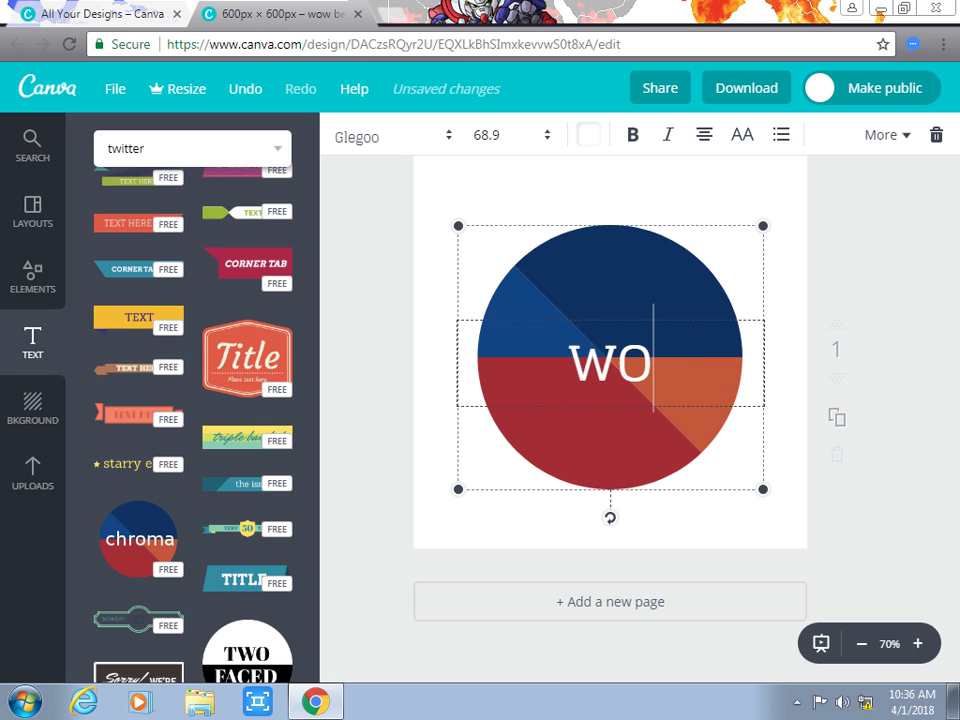
text(W best)
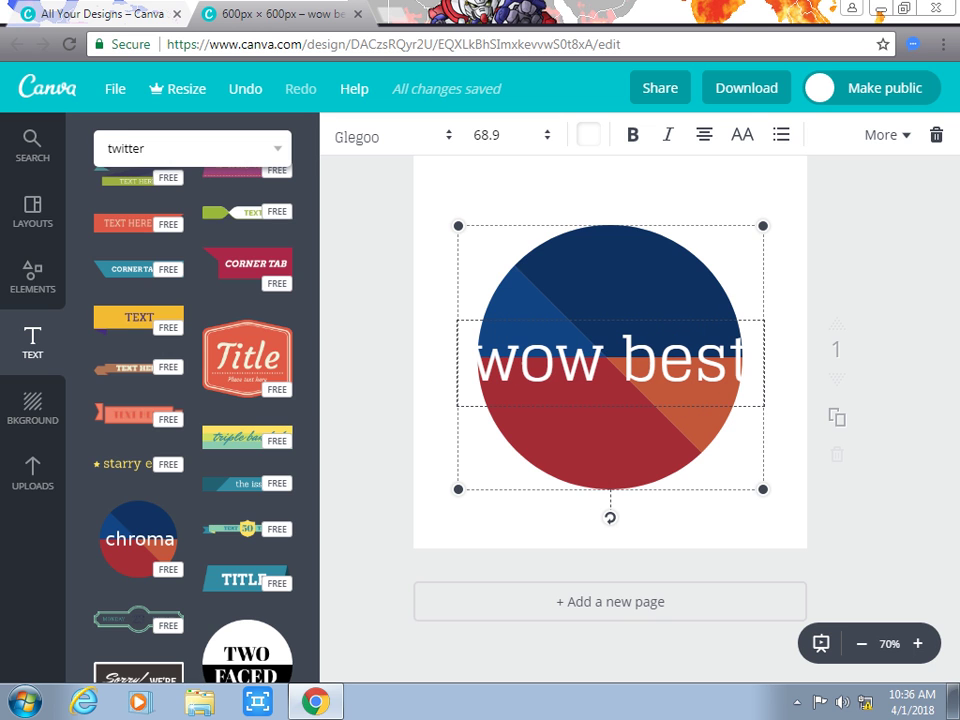
key(Escape)
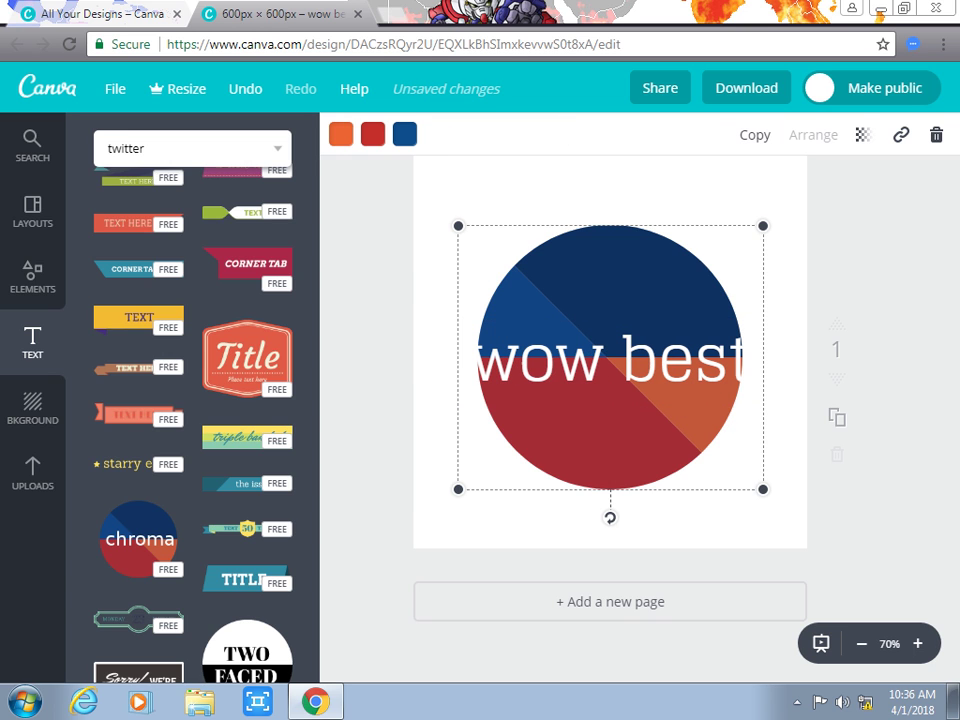
Step: Try several default palette colours on the circle's orange wedge and set it to violet-blue
click(341, 134)
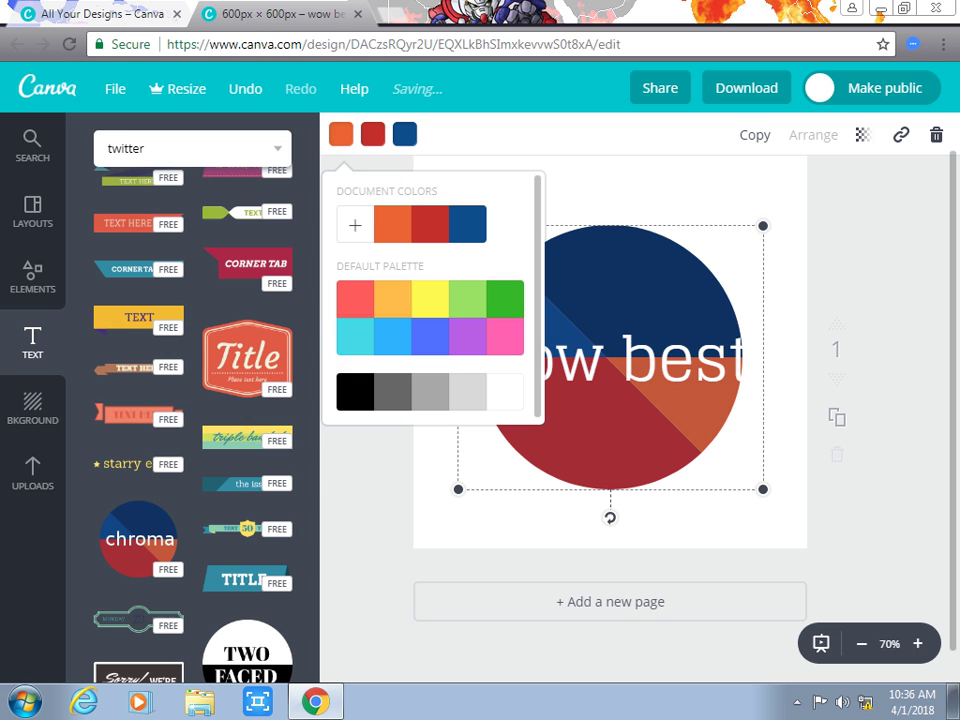
click(393, 299)
click(392, 336)
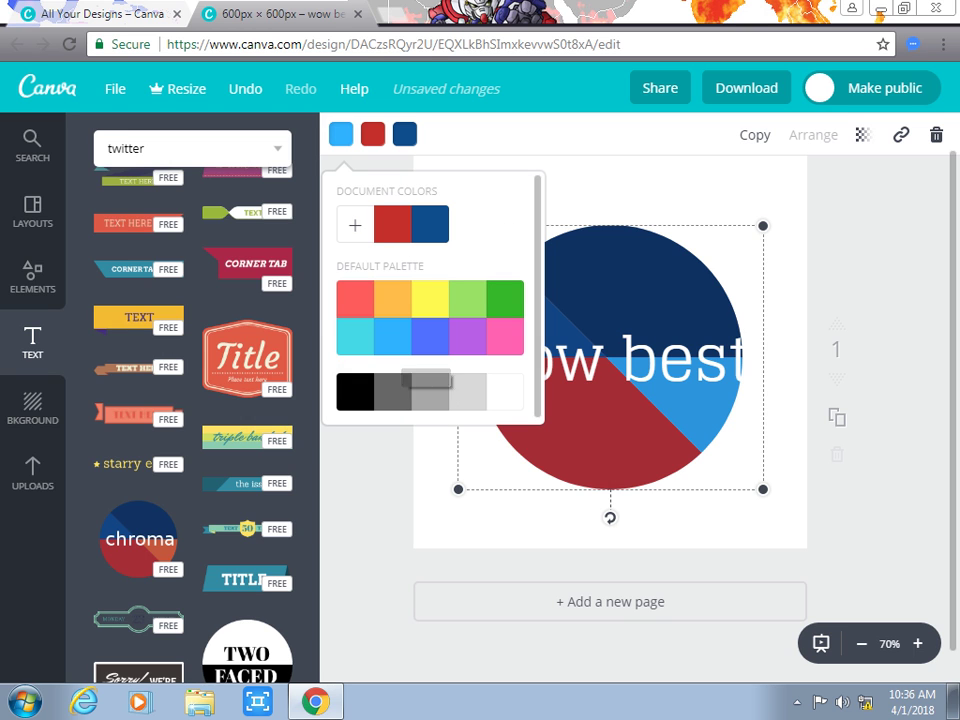
click(556, 360)
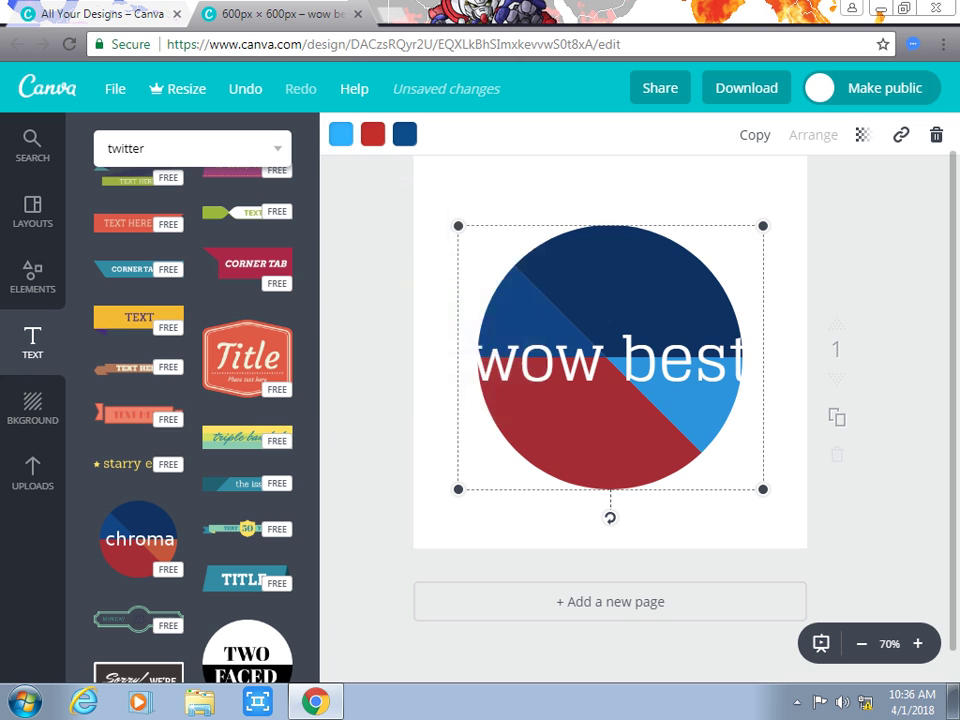
click(556, 360)
key(Escape)
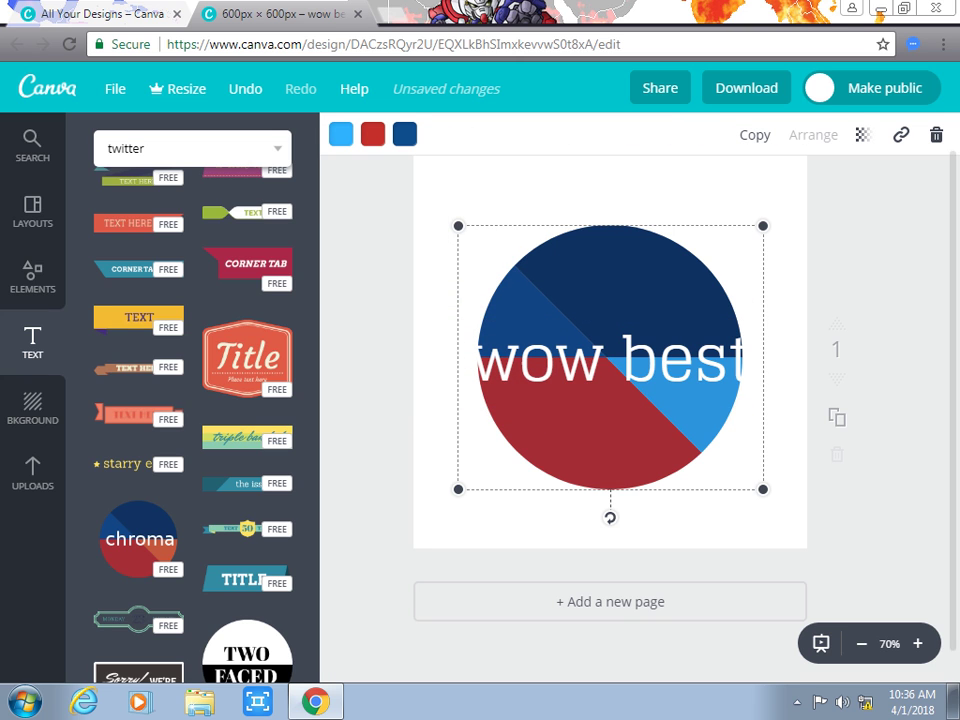
click(341, 134)
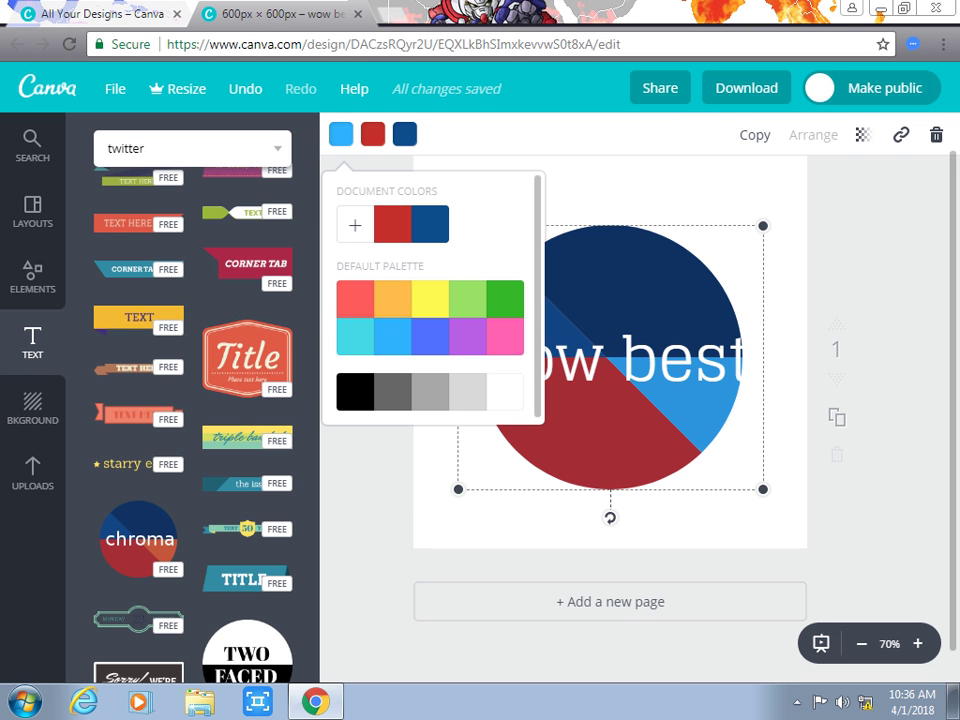
click(355, 337)
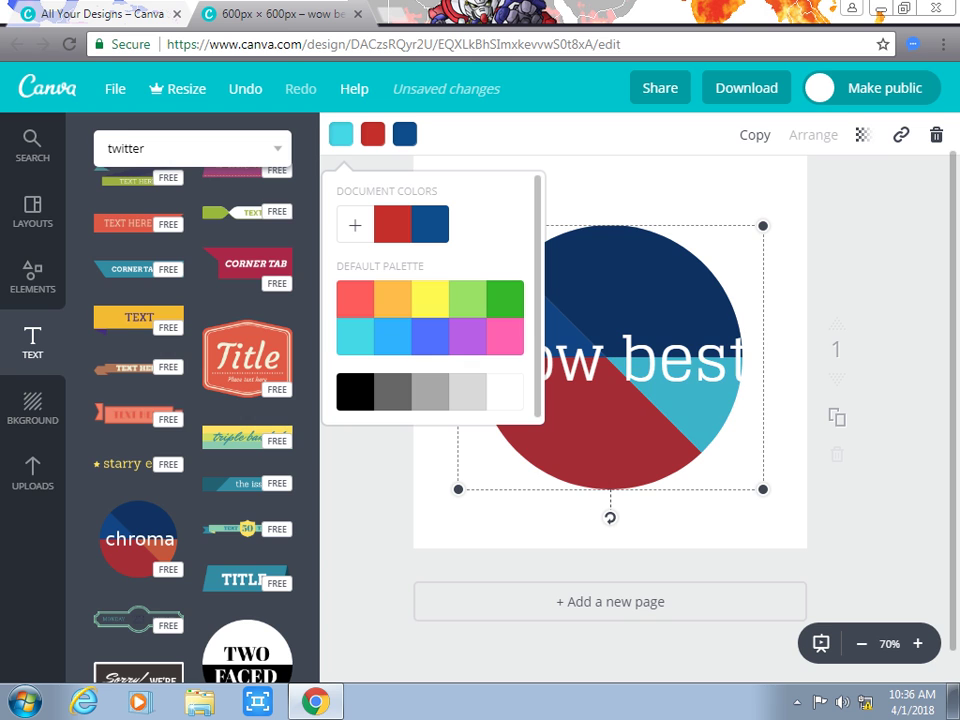
click(467, 299)
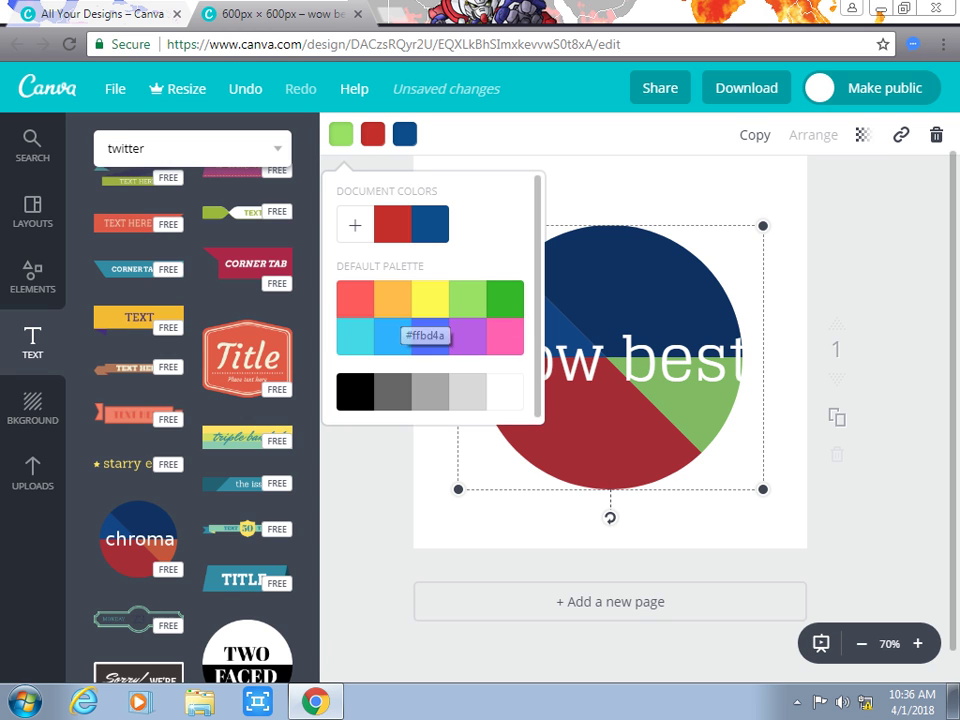
click(392, 298)
click(430, 298)
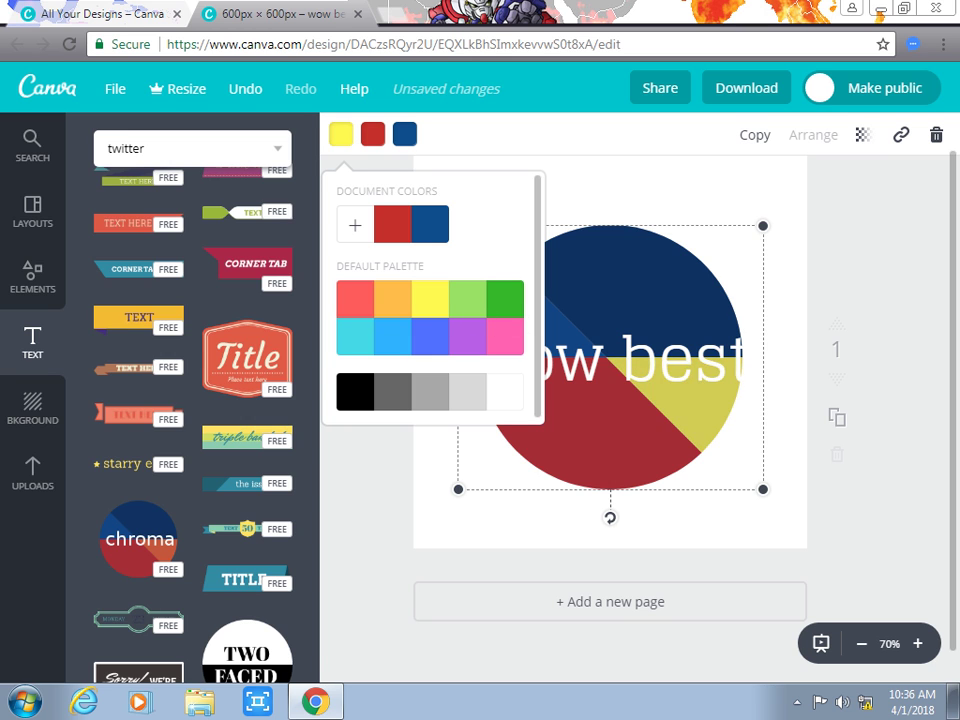
click(430, 337)
Step: Change both the red and the dark blue colours of the circle to the default palette's light blue
click(341, 134)
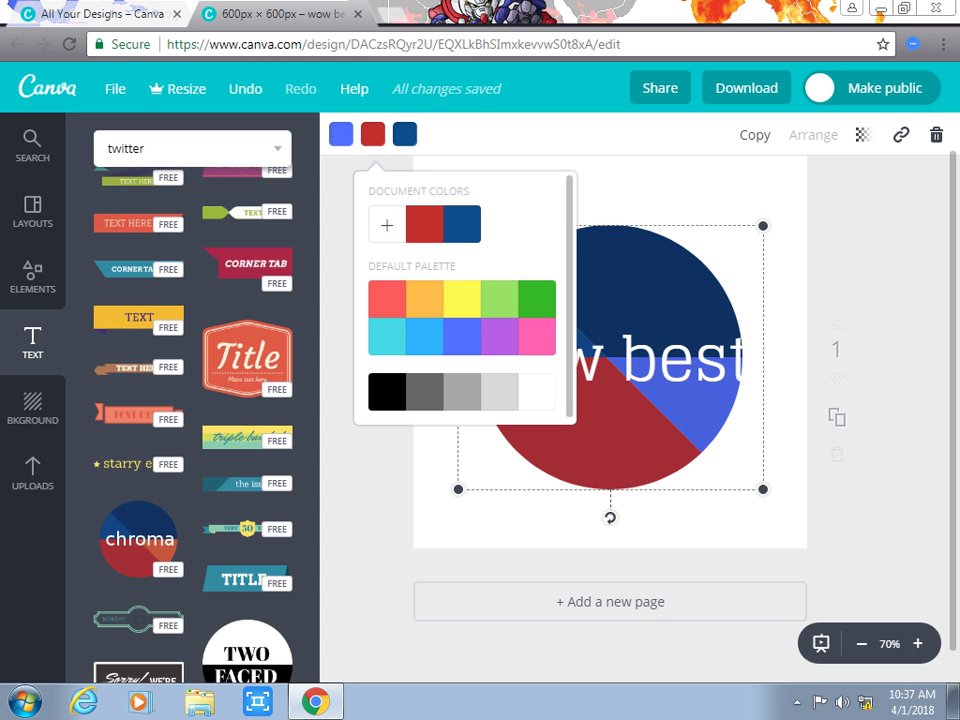
click(424, 337)
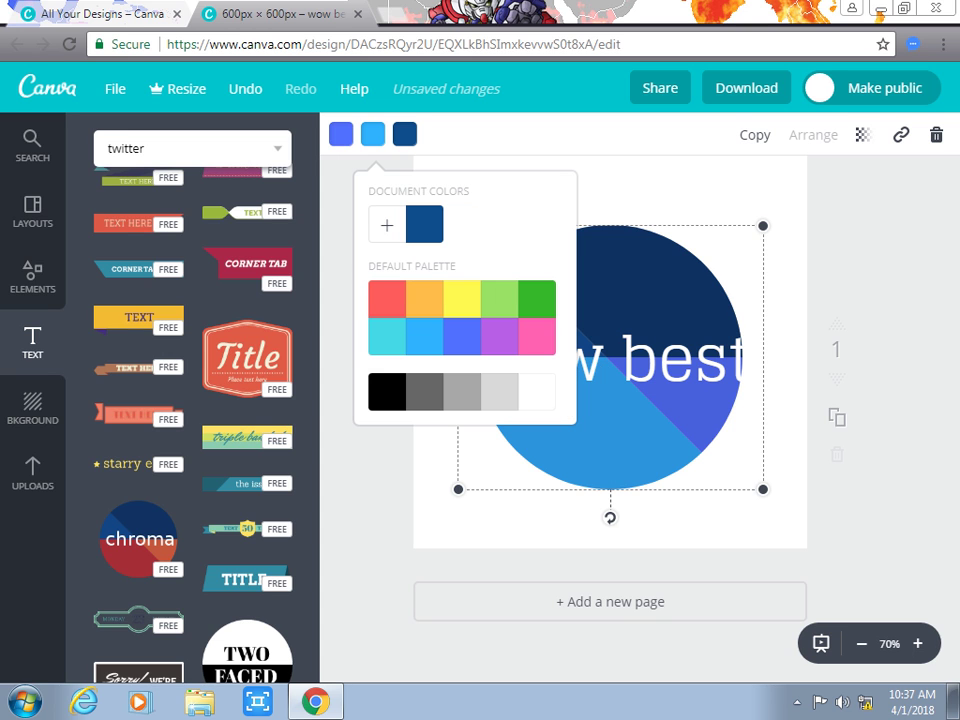
click(405, 134)
click(457, 337)
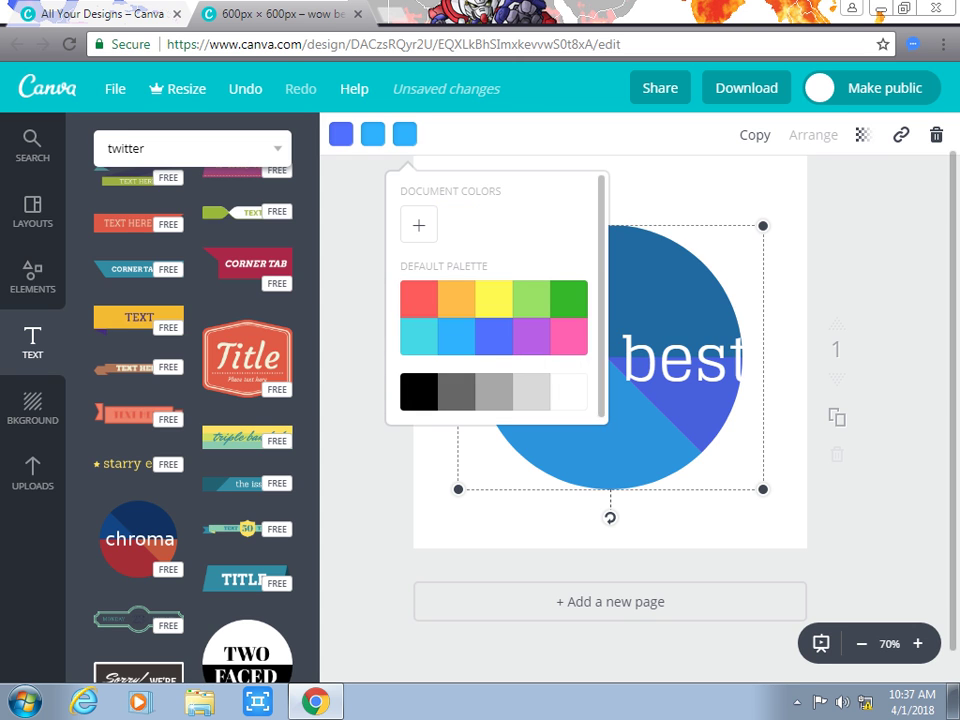
click(668, 340)
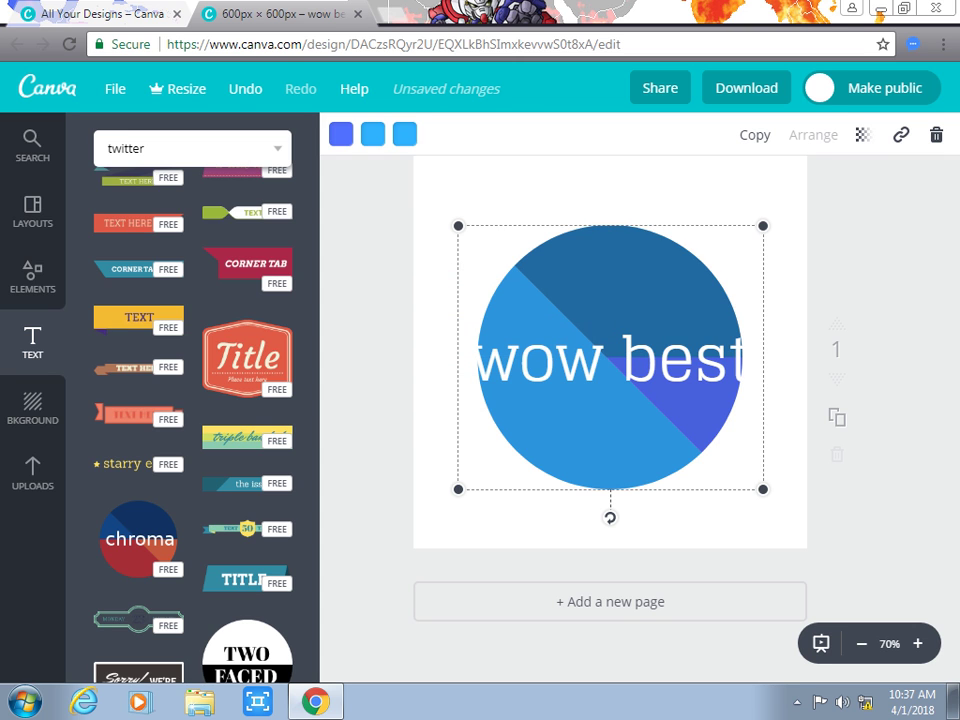
Step: Change the circle's violet-blue wedge to the default palette's light blue and shrink the whole circle slightly
click(341, 134)
click(355, 337)
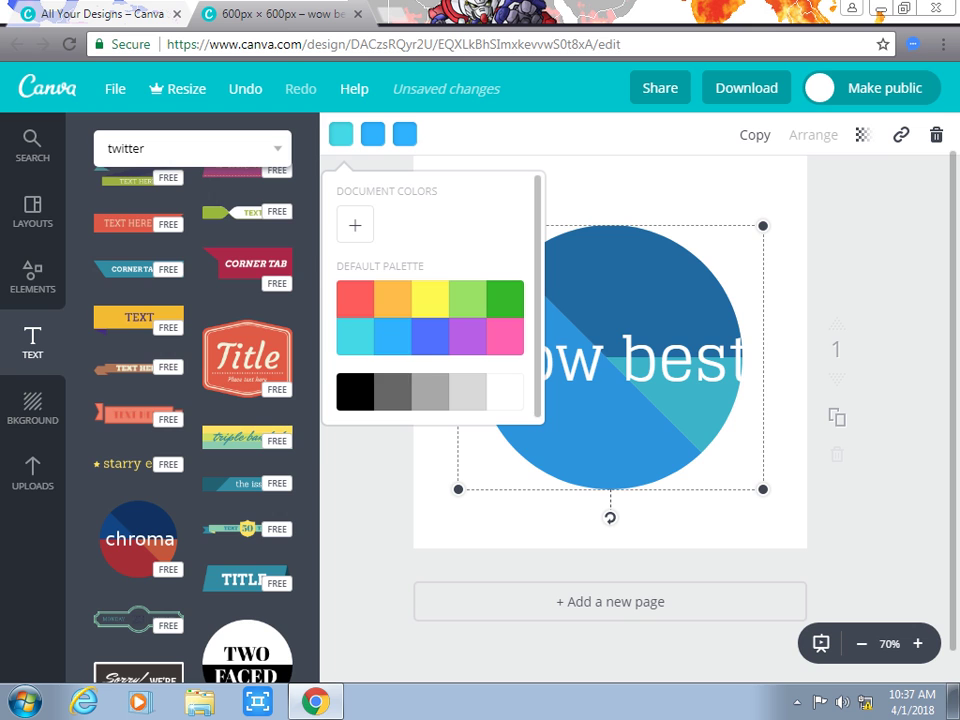
click(392, 337)
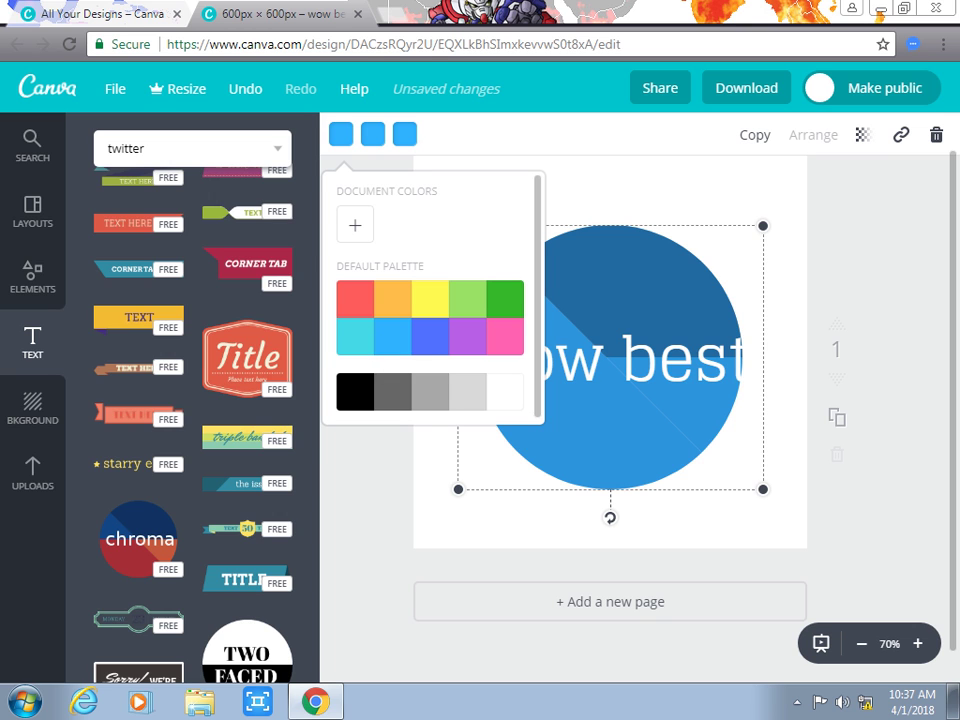
click(341, 134)
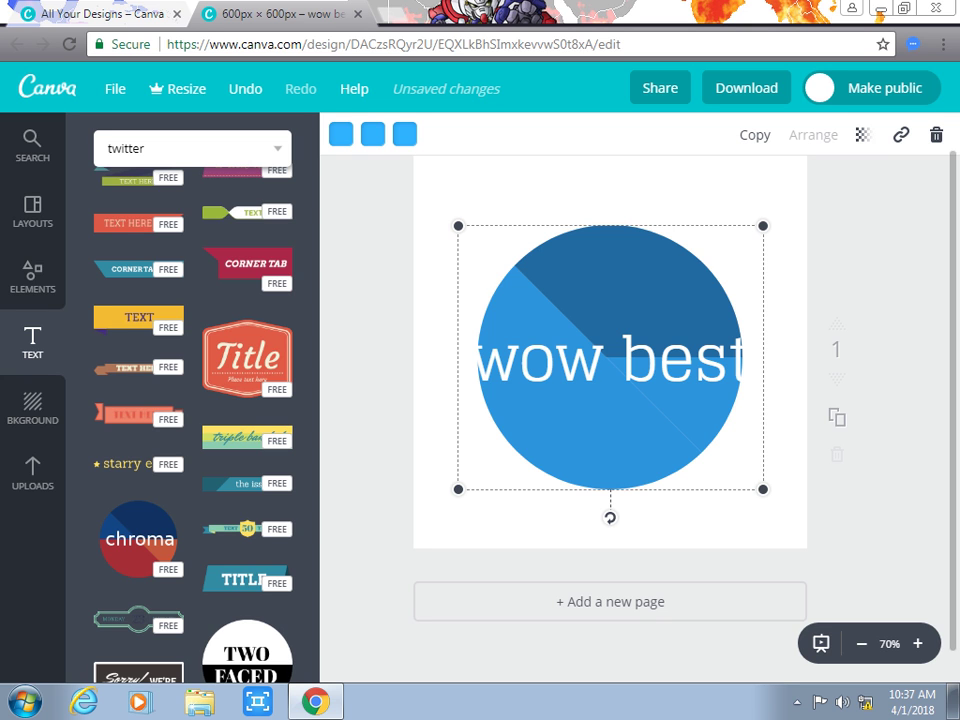
drag(763, 489, 732, 463)
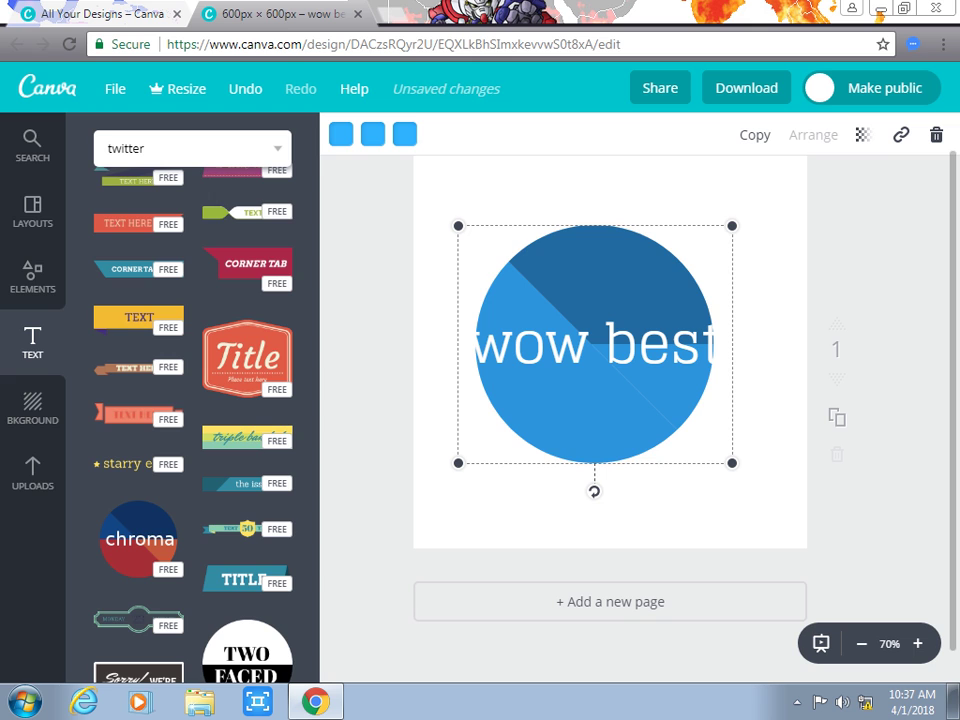
key(Escape)
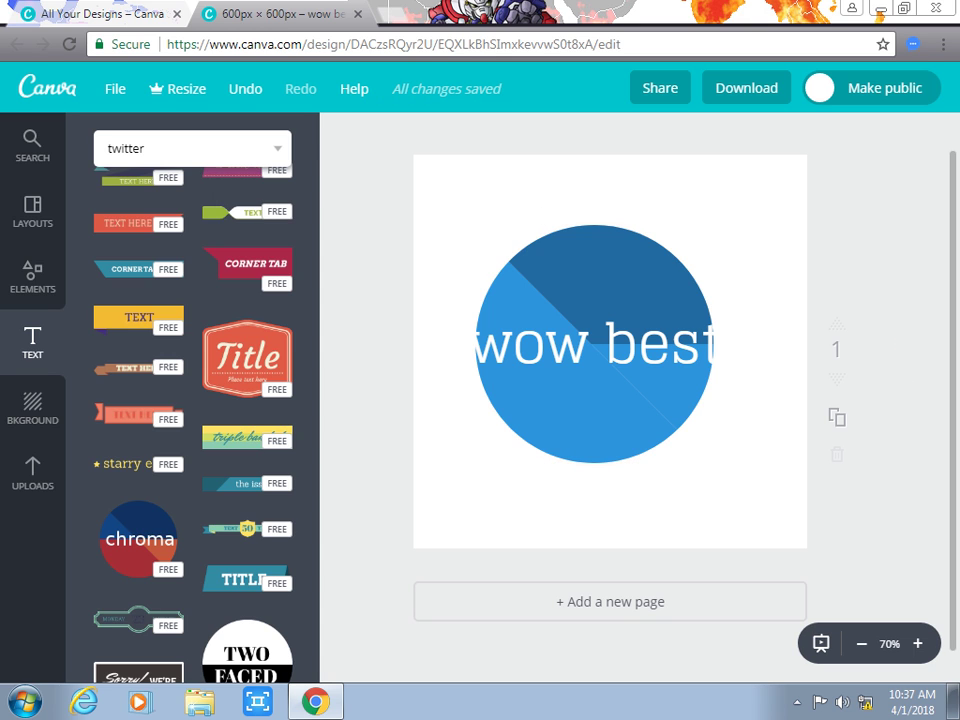
Step: Delete the blue "wow best" circle and place the striped "hello there" circle text design at the centre of the page
click(595, 390)
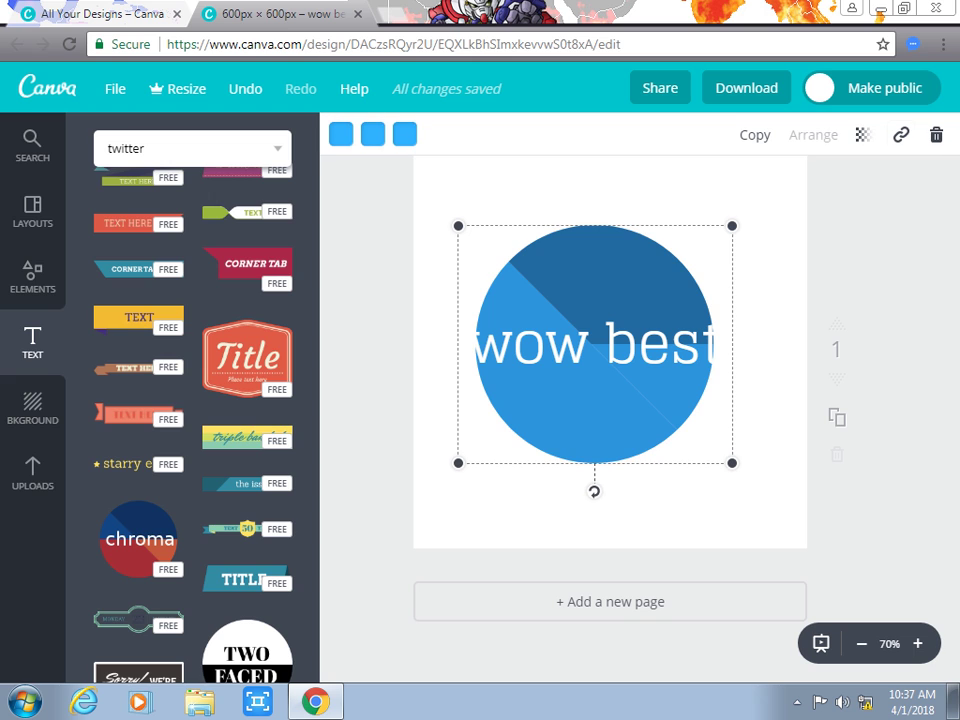
key(Delete)
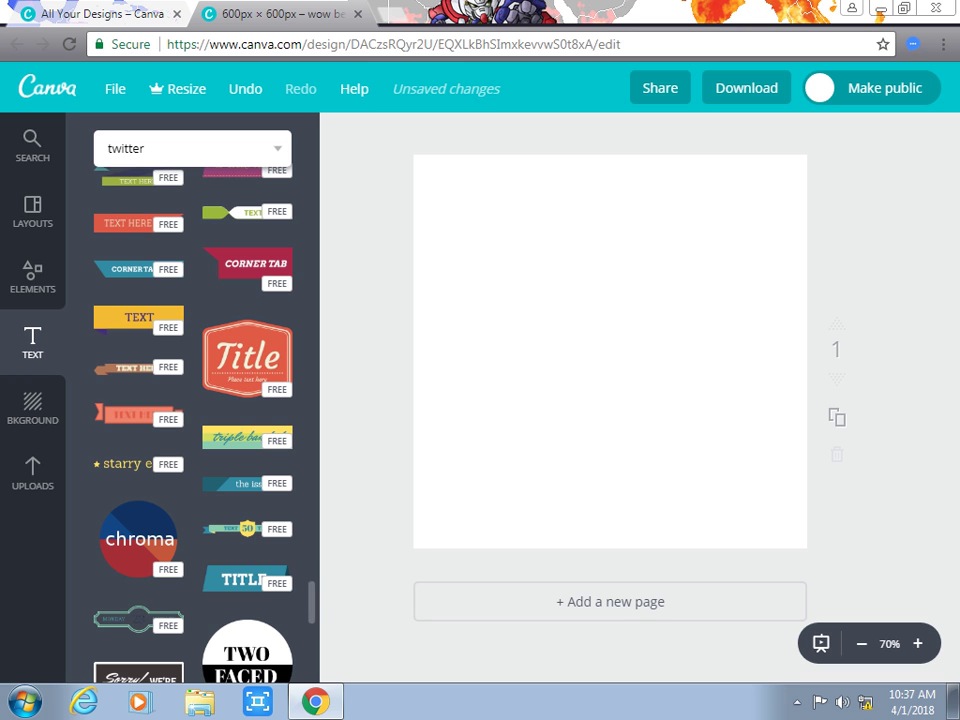
scroll(193, 420, down, 3)
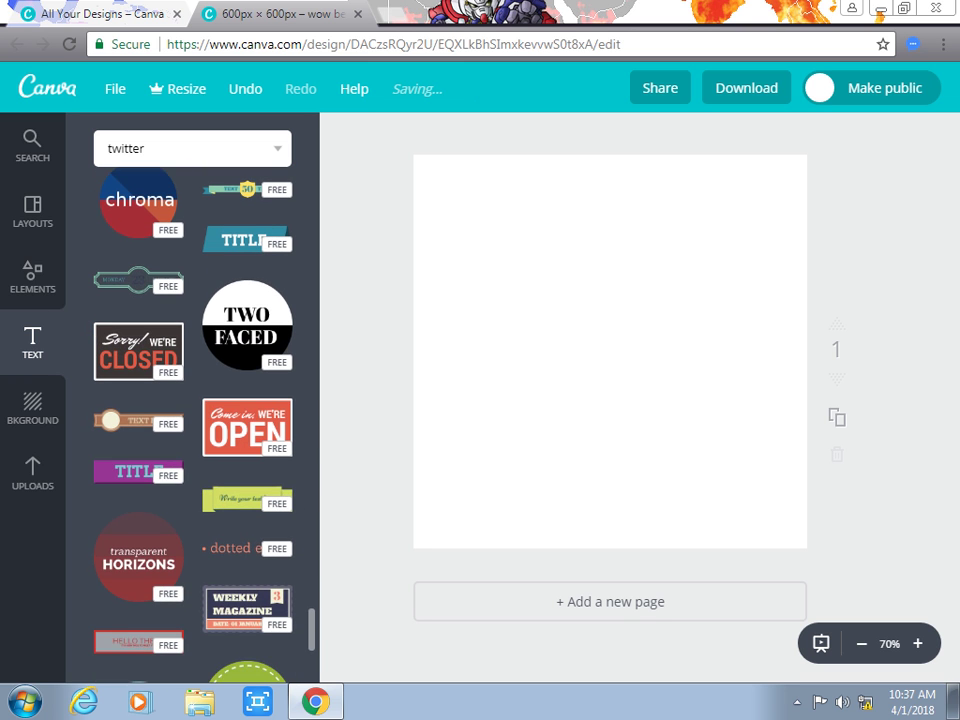
scroll(193, 420, down, 2)
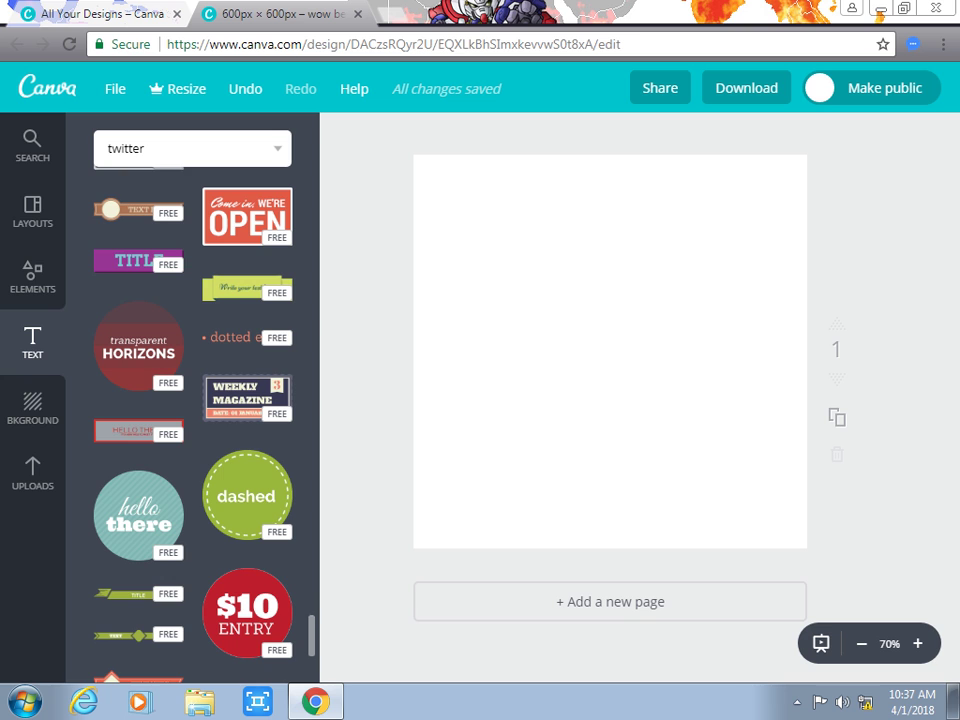
click(139, 516)
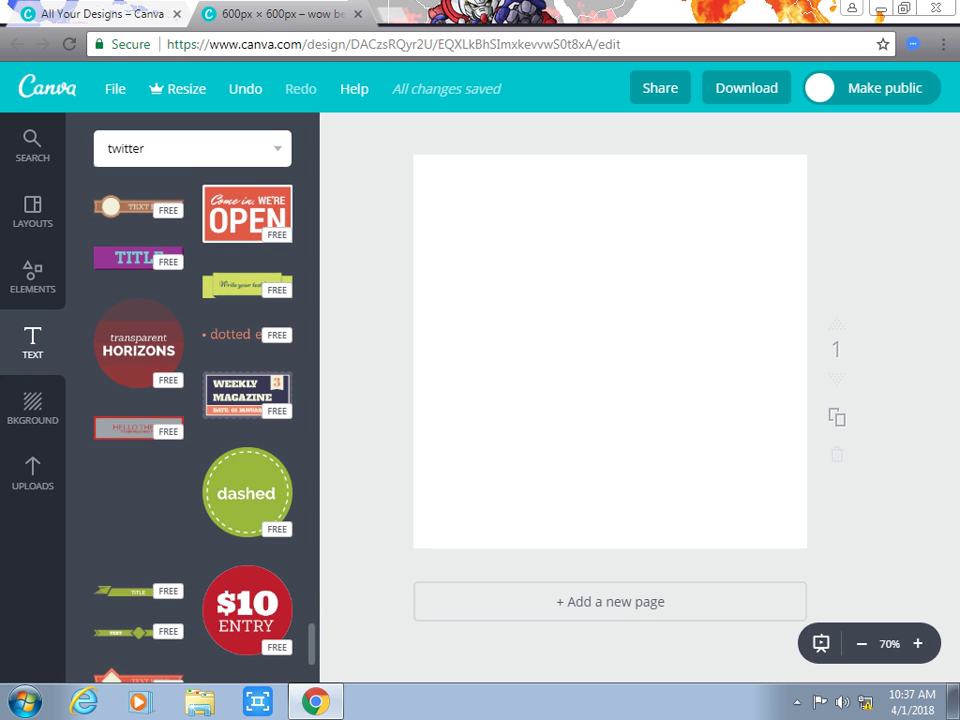
drag(691, 361, 620, 351)
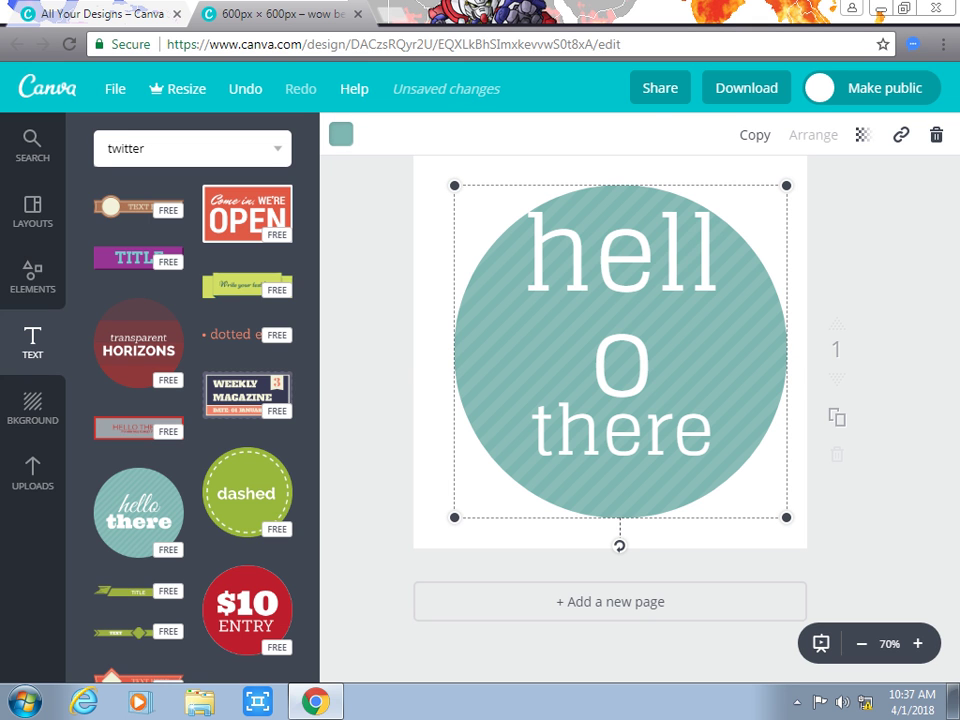
Step: Remove the "hello" and "there" texts from the striped circle and enter "WOW best" in the upper text box
double_click(620, 351)
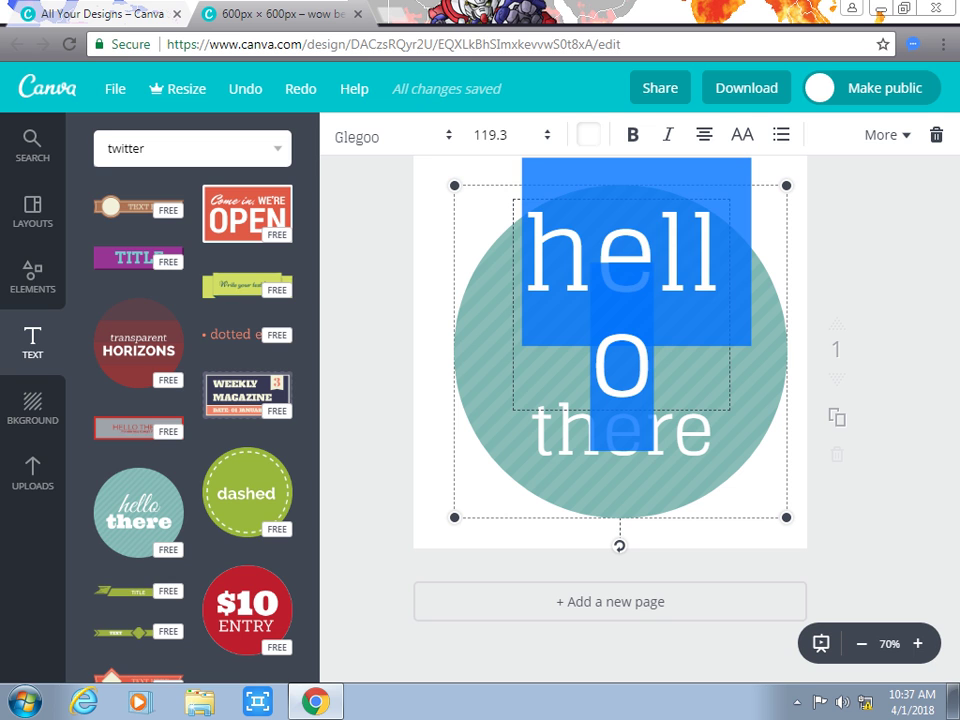
key(BackSpace)
key(ctrl+a)
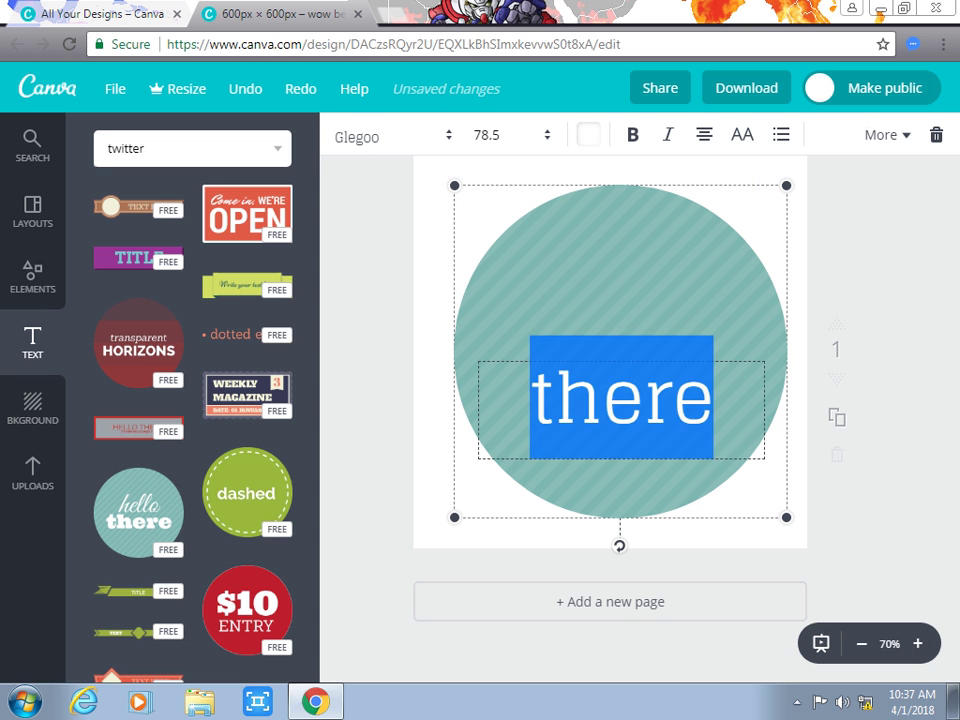
key(BackSpace)
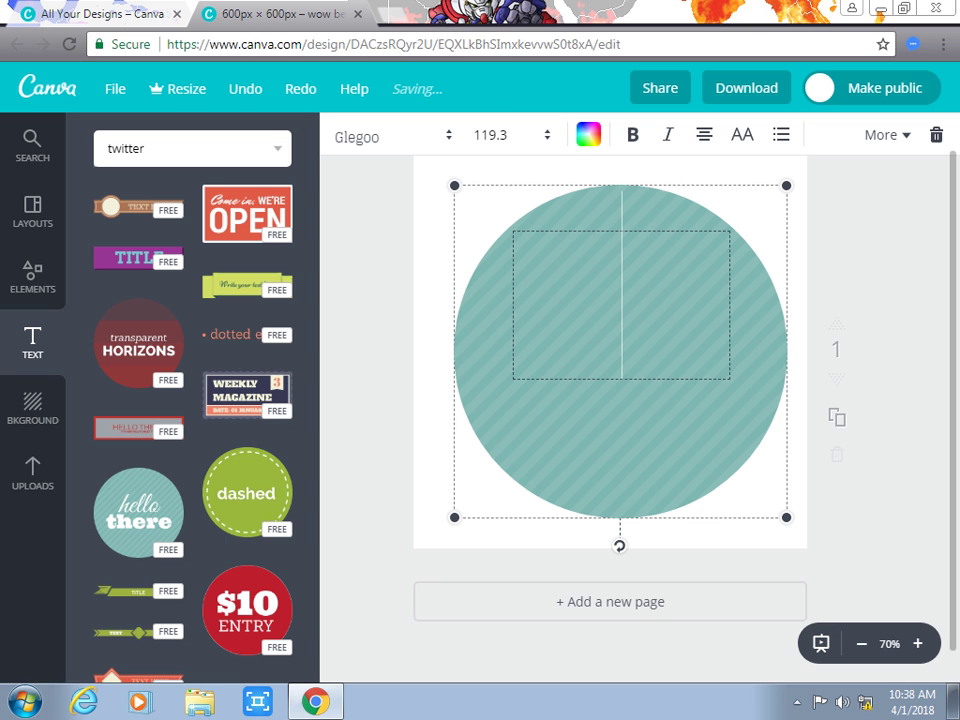
text(WOW)
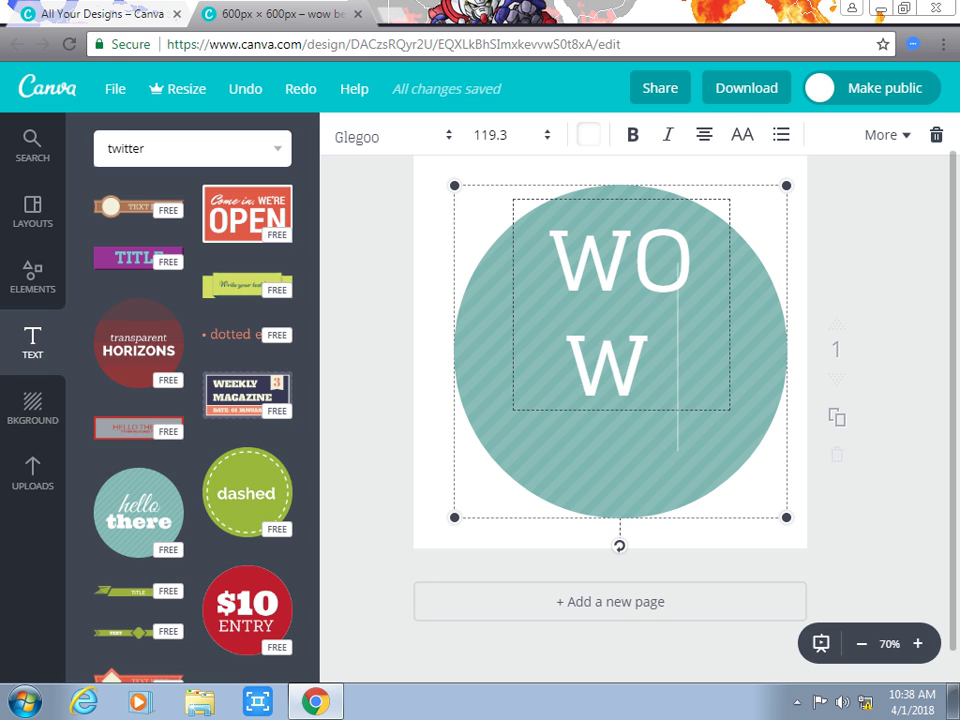
text( best)
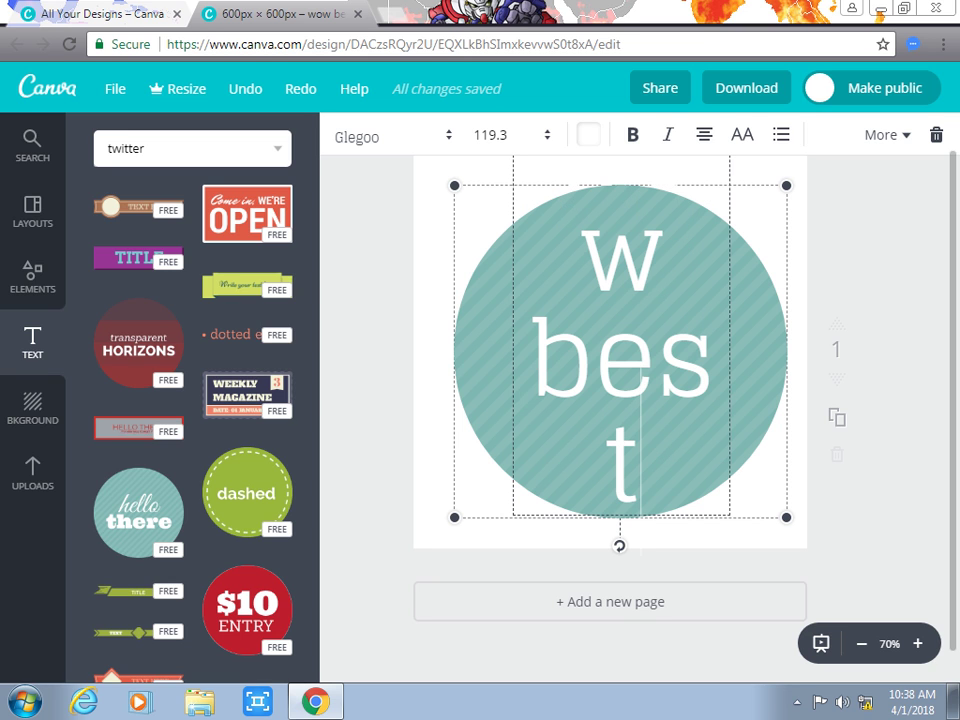
Step: Clear the "WOW best" wording and delete the striped teal circle from the page
key(BackSpace)
key(BackSpace)
key(BackSpace)
key(BackSpace)
key(BackSpace)
key(BackSpace)
key(BackSpace)
key(BackSpace)
key(BackSpace)
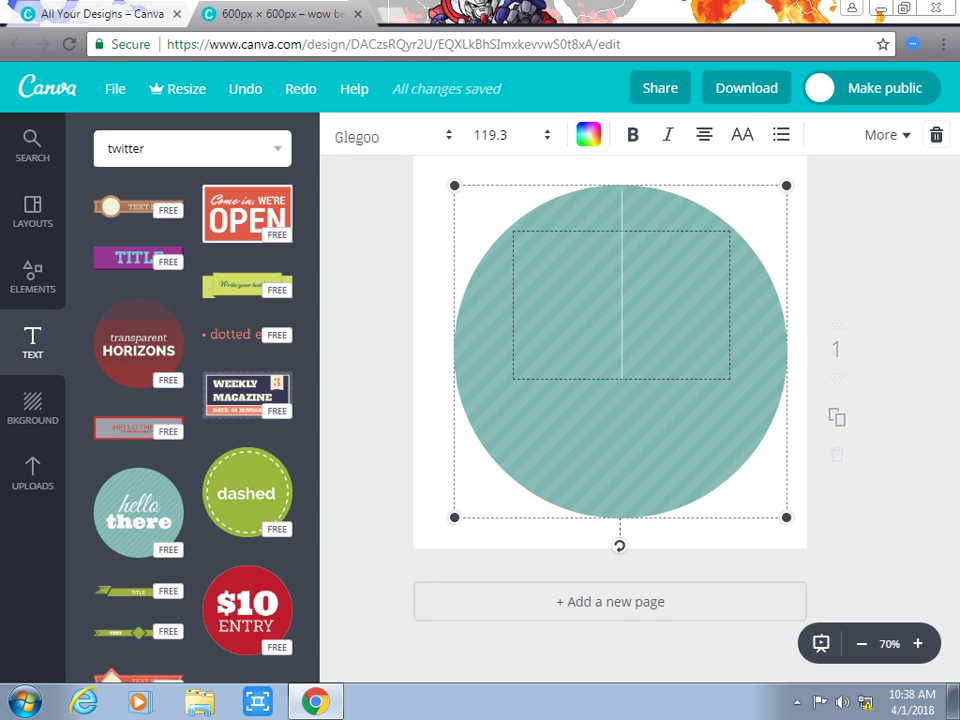
key(Delete)
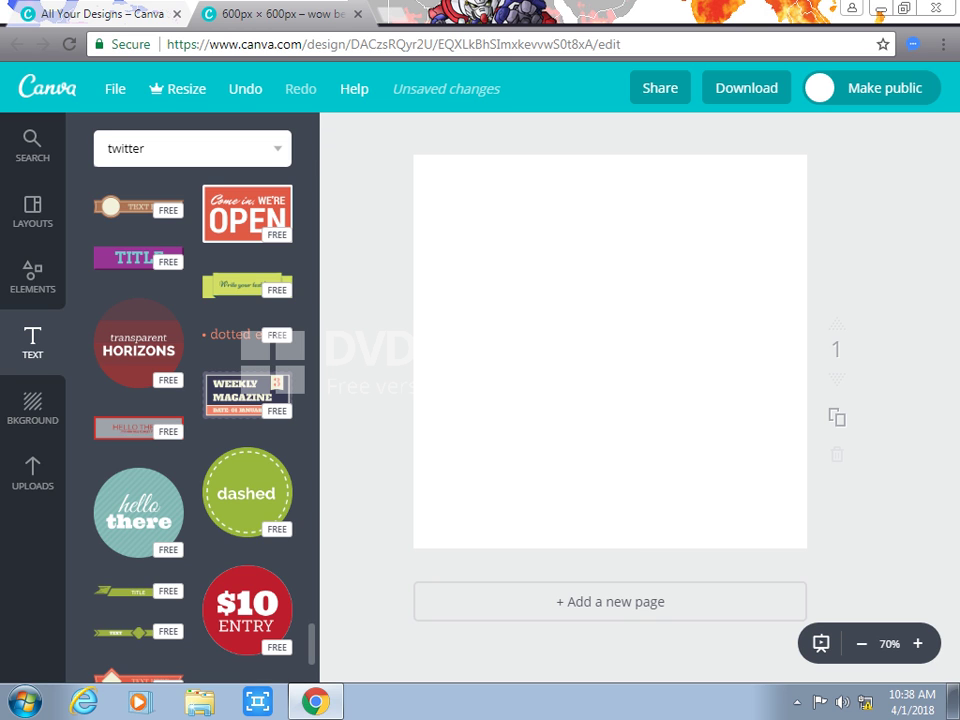
Step: Place the green "dashed" circle text design at the centre of the page and replace its text with "wow best"
drag(208, 531, 479, 468)
double_click(608, 342)
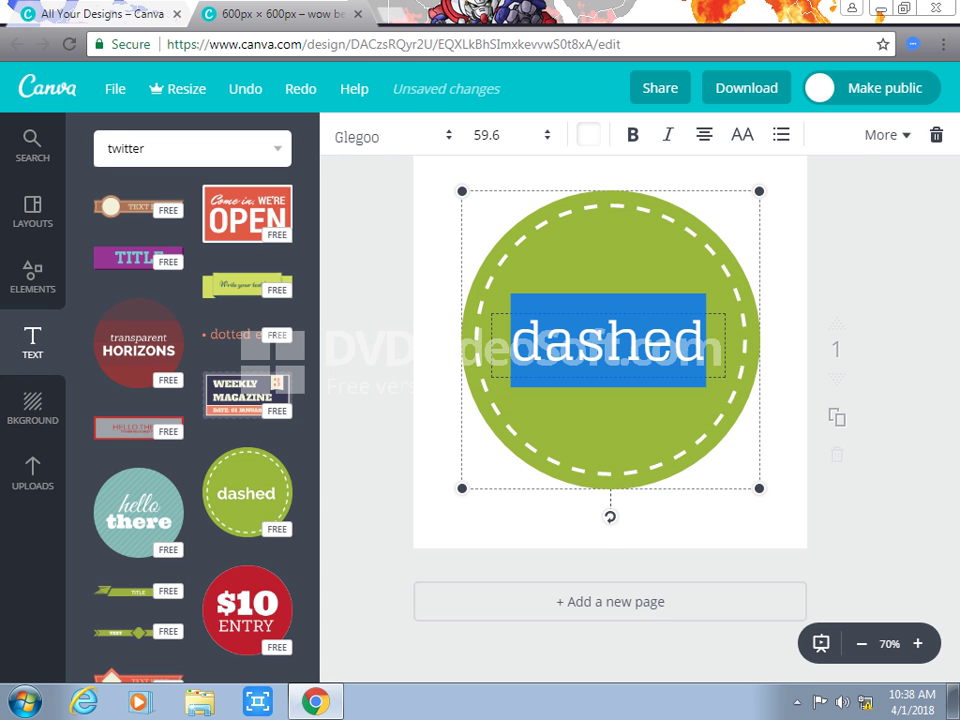
text(wo)
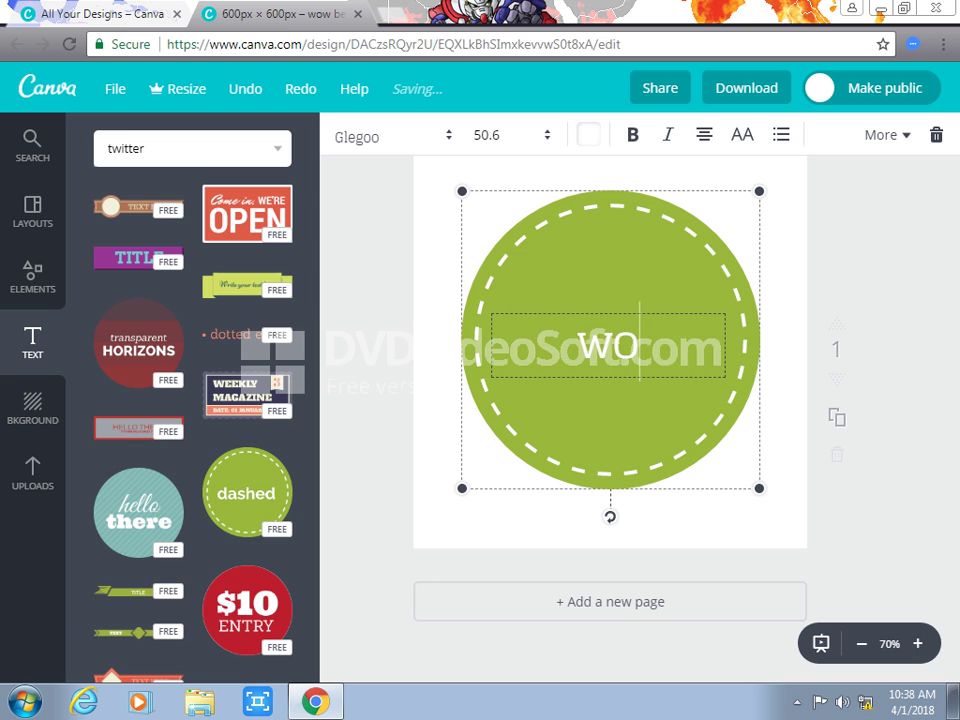
text(w best)
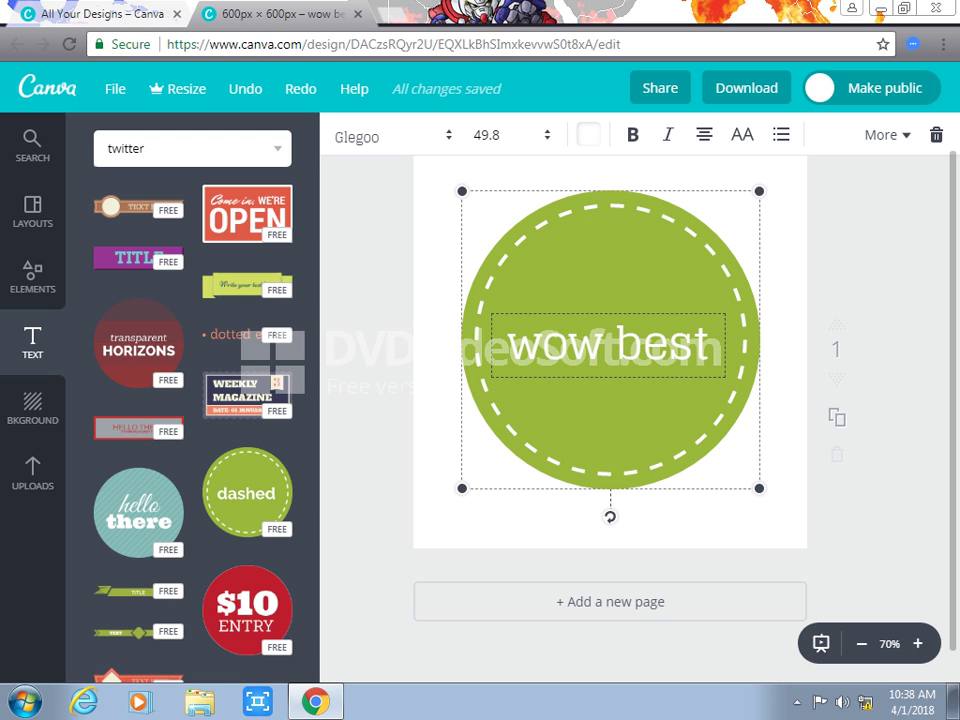
key(Escape)
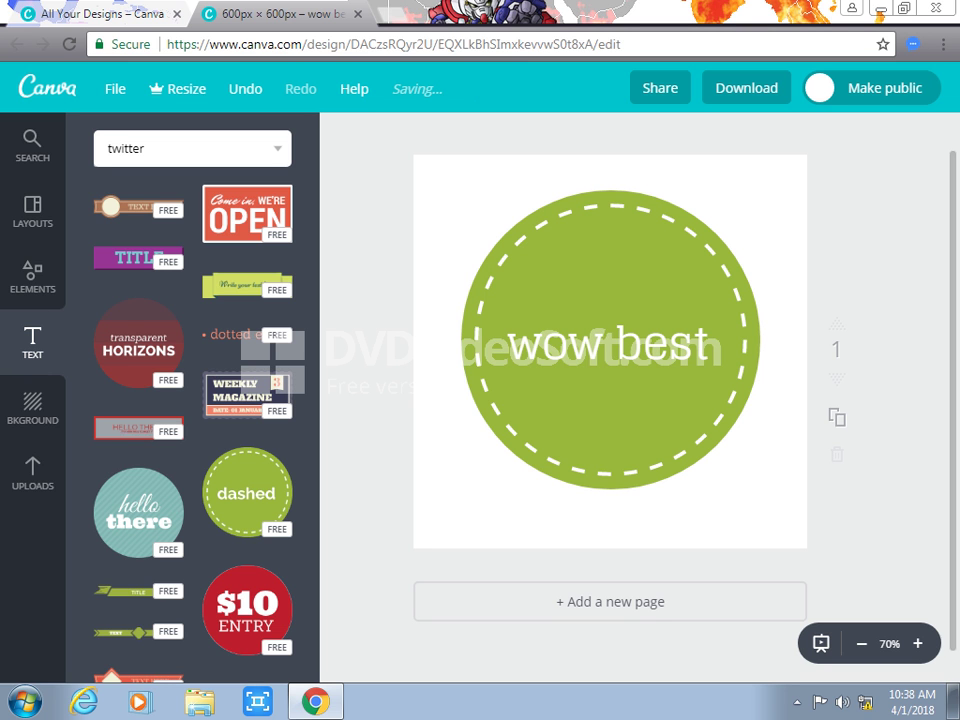
Step: Download the design as a PNG file and dismiss the team invitation dialog
click(746, 88)
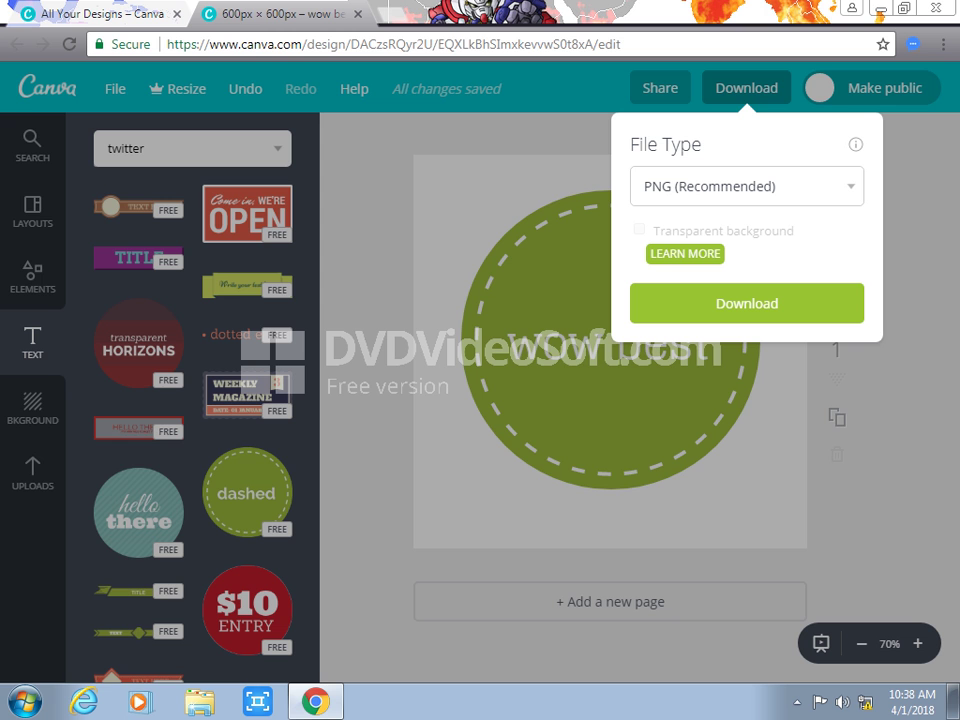
click(746, 303)
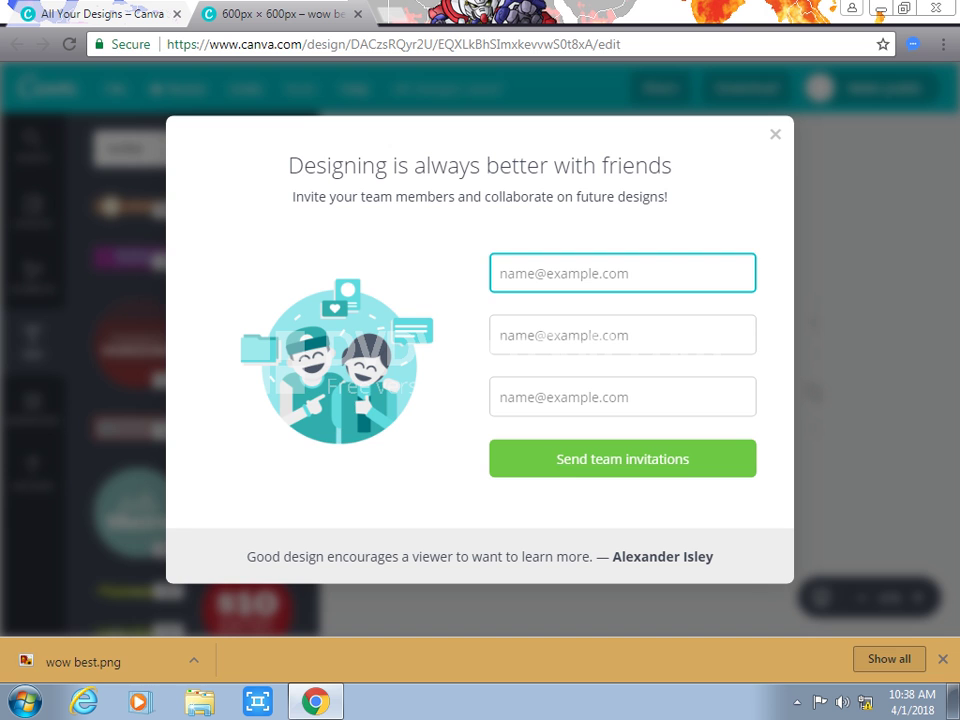
click(775, 134)
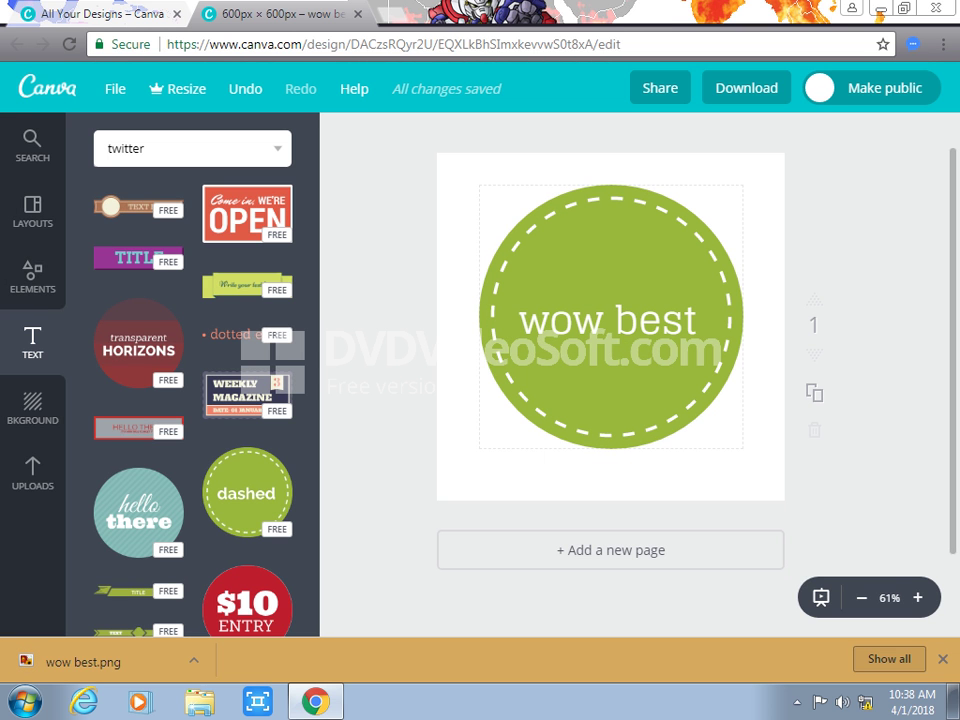
Step: Open the downloaded "wow best.png" to check the exported image, and close the image viewer
click(194, 660)
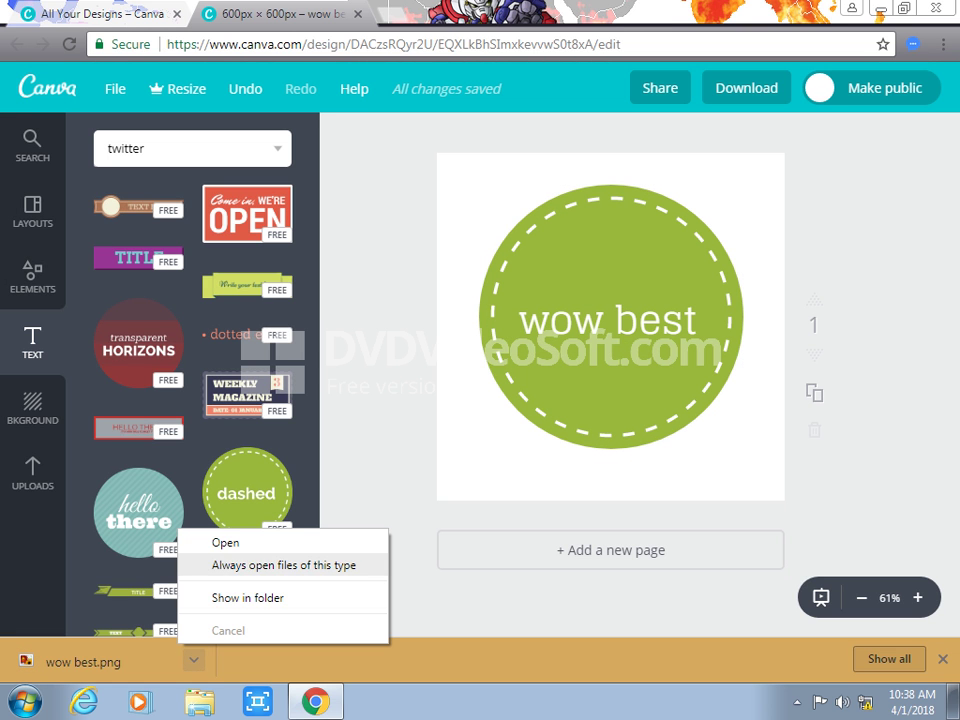
click(215, 542)
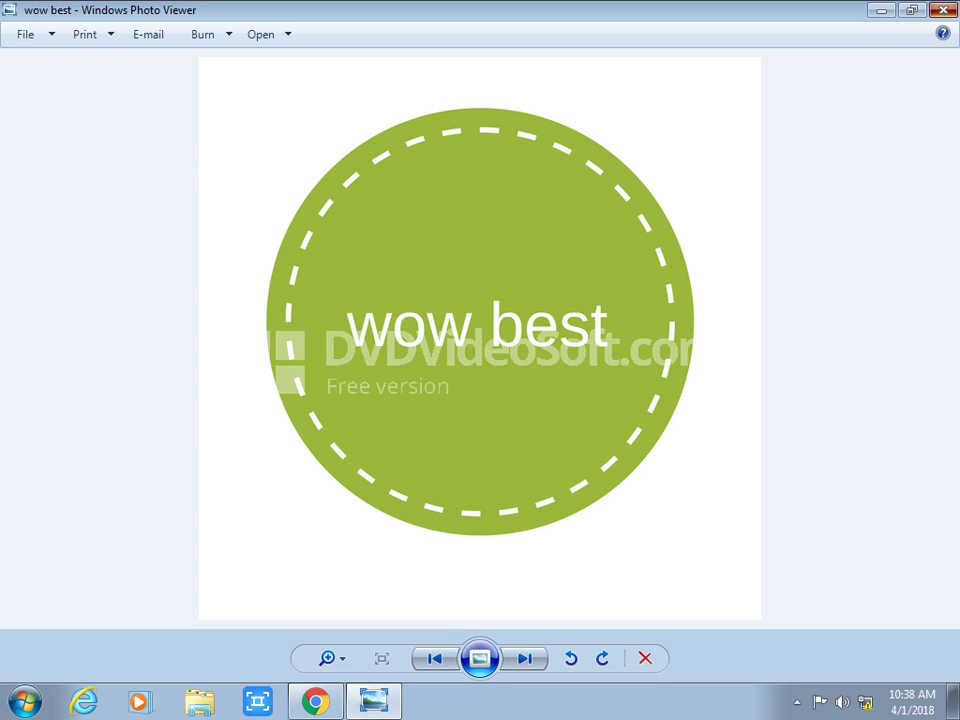
click(943, 10)
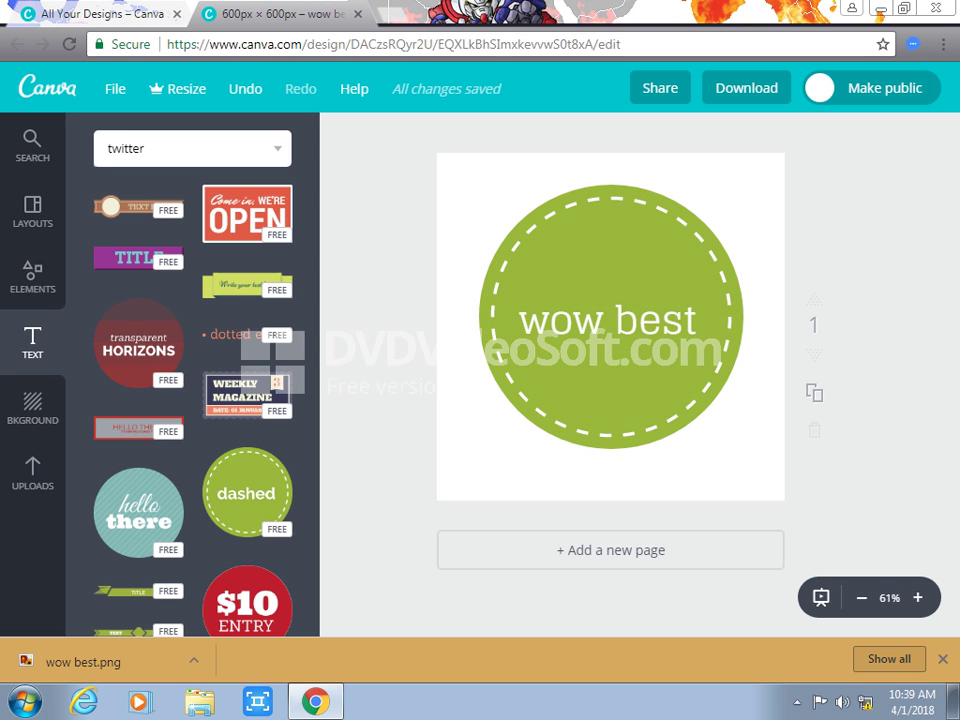